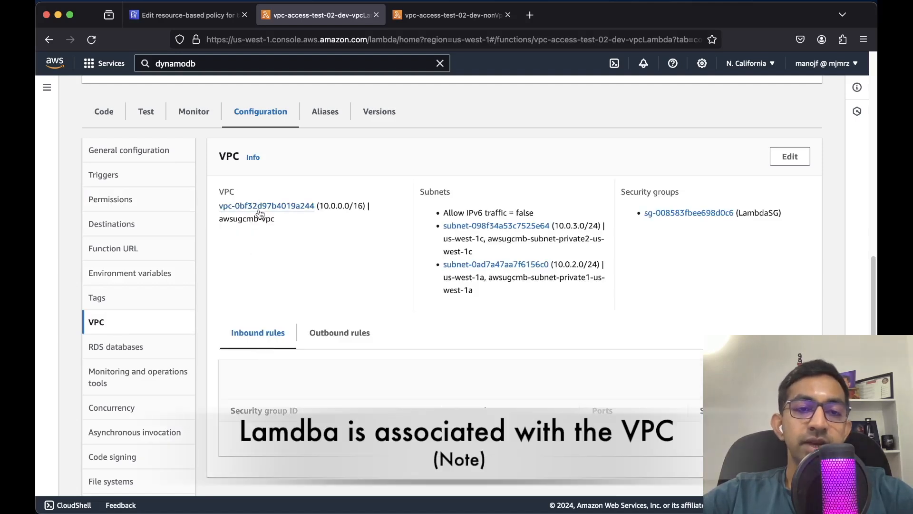
drag(223, 222, 275, 220)
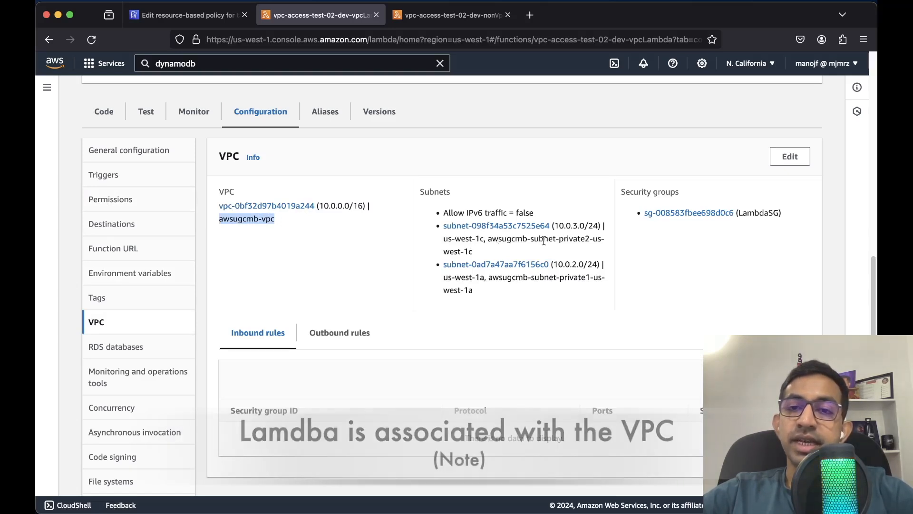
drag(559, 238, 591, 242)
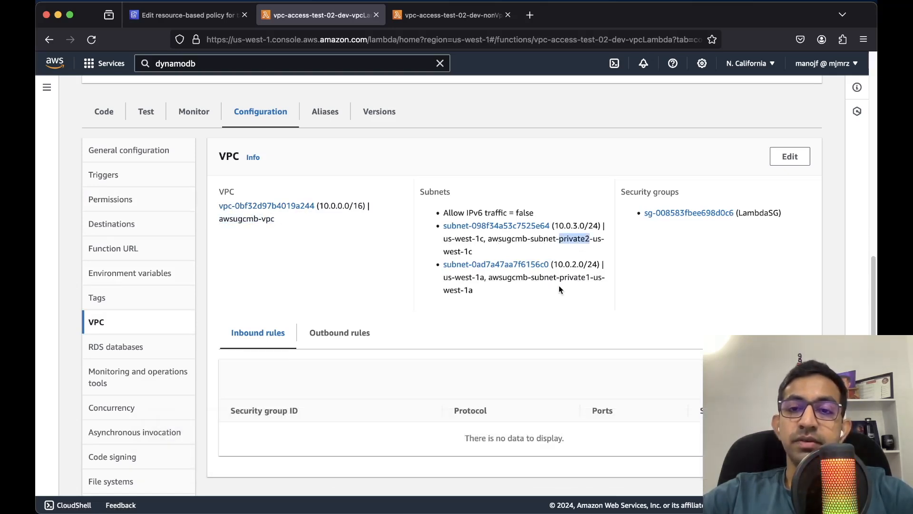
drag(559, 277, 590, 278)
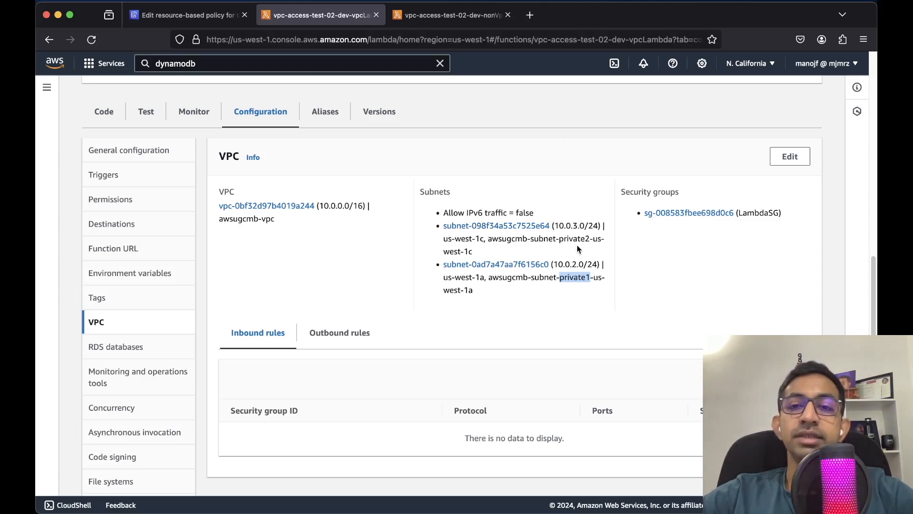
scroll(577, 245, up, 3)
scroll(577, 248, up, 5)
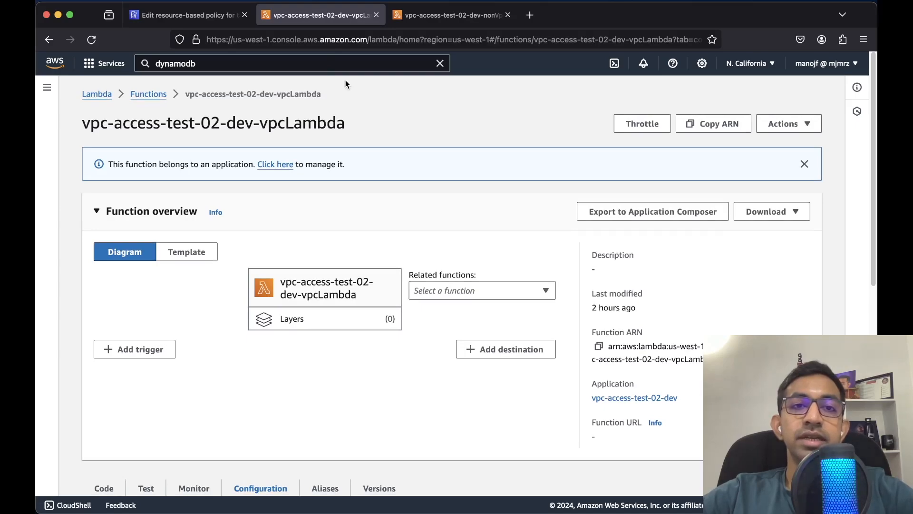
key(ctrl+Up)
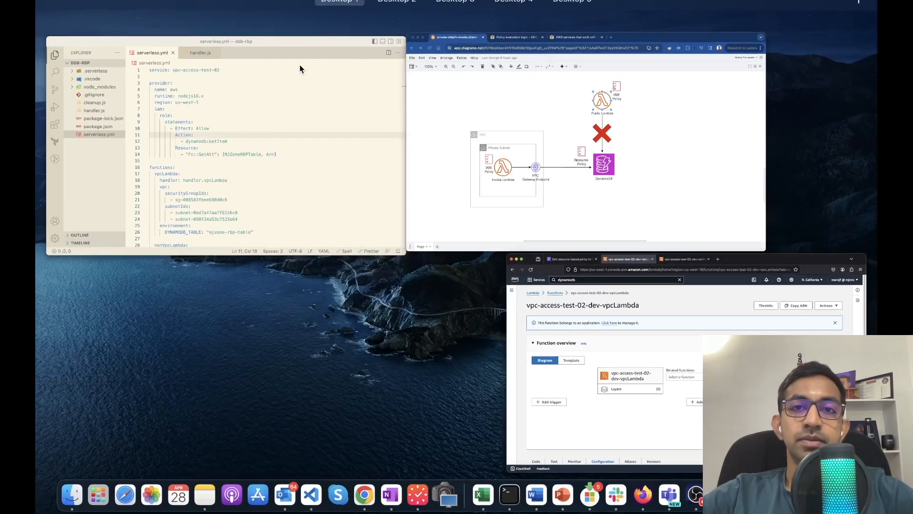
click(452, 178)
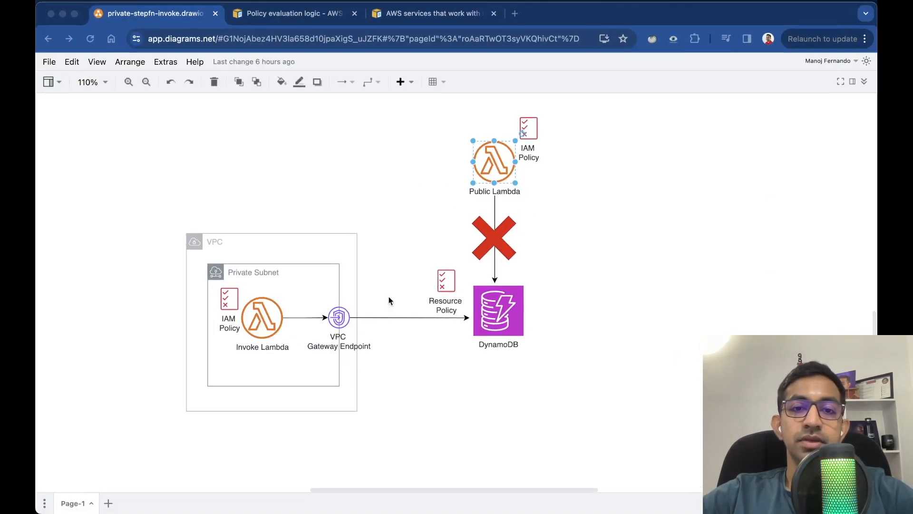
click(335, 315)
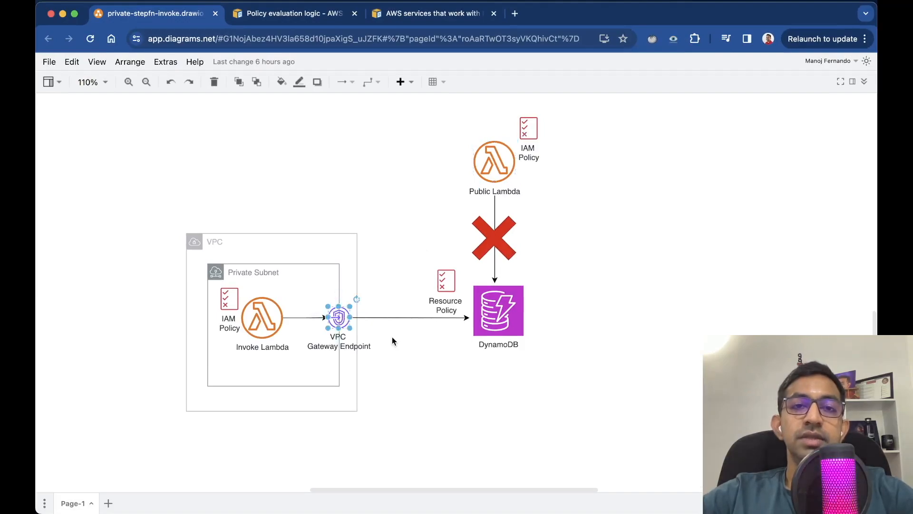
key(ctrl+Up)
click(443, 180)
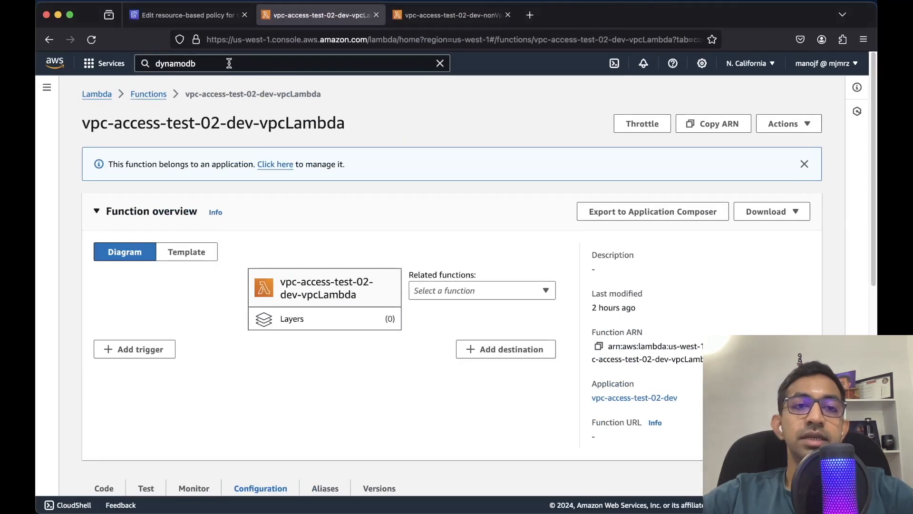
click(229, 63)
Open the VPC console in a new browser tab from the console search
text(vpc)
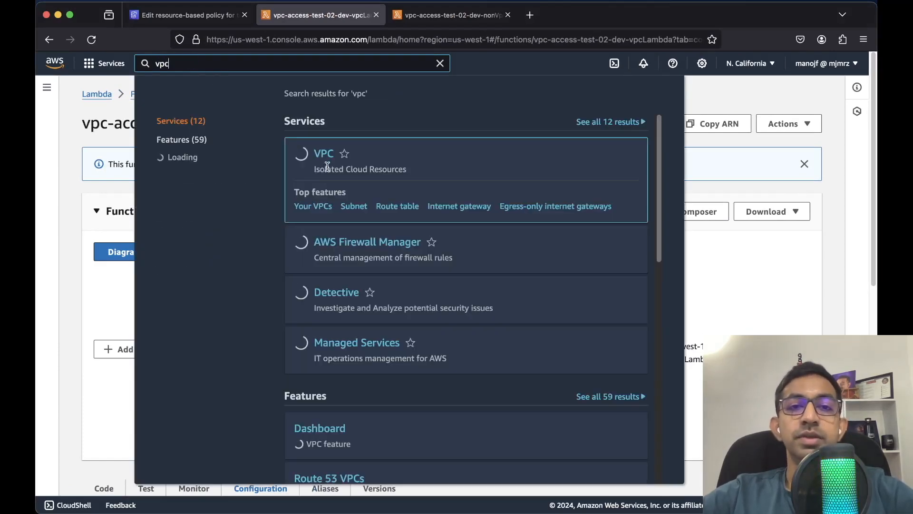
right_click(322, 154)
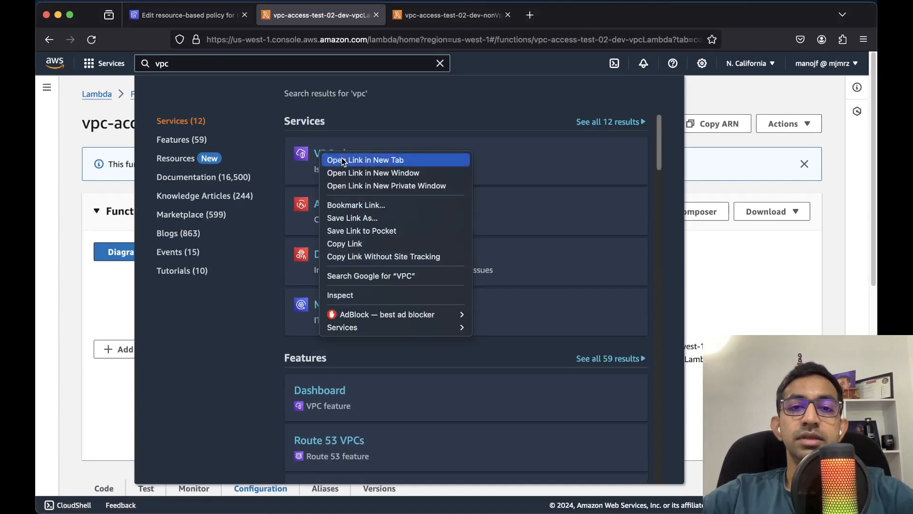
click(352, 157)
click(443, 16)
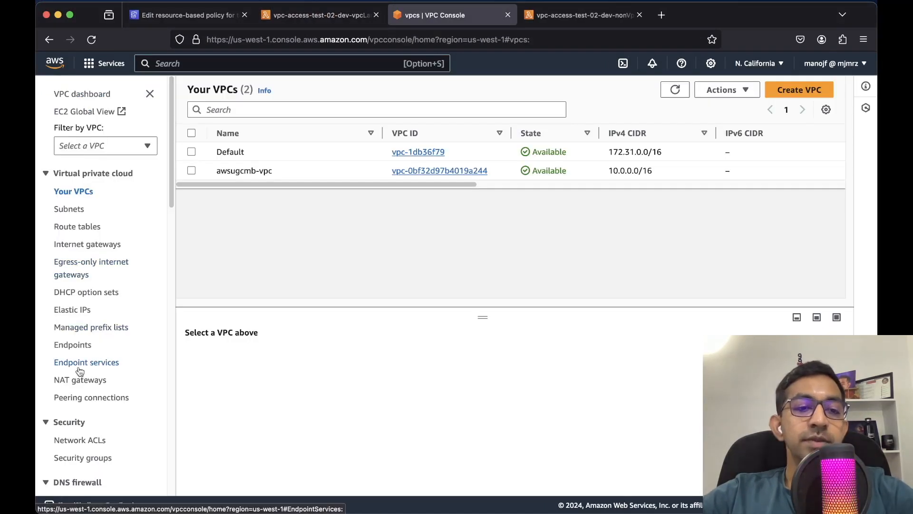
List the VPC endpoints and inspect the existing DynamoDB gateway endpoint's details
click(76, 346)
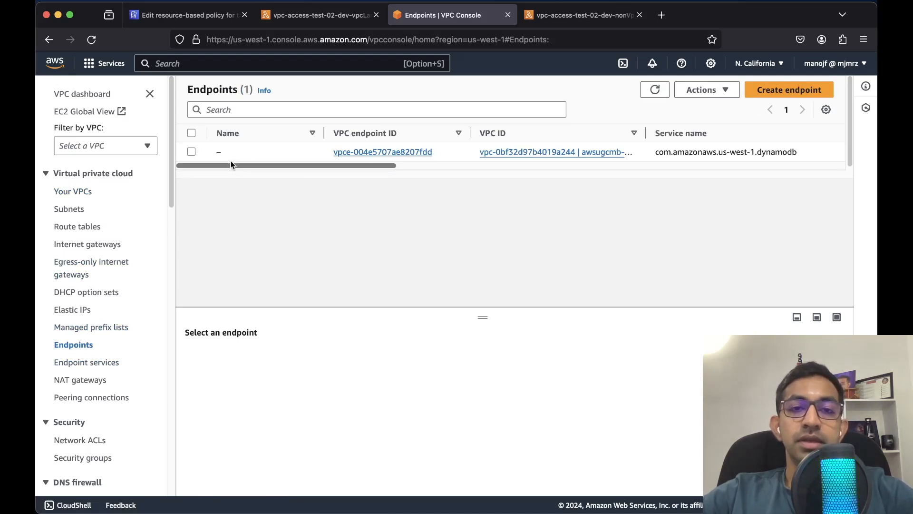
drag(231, 164, 478, 153)
double_click(501, 152)
click(539, 197)
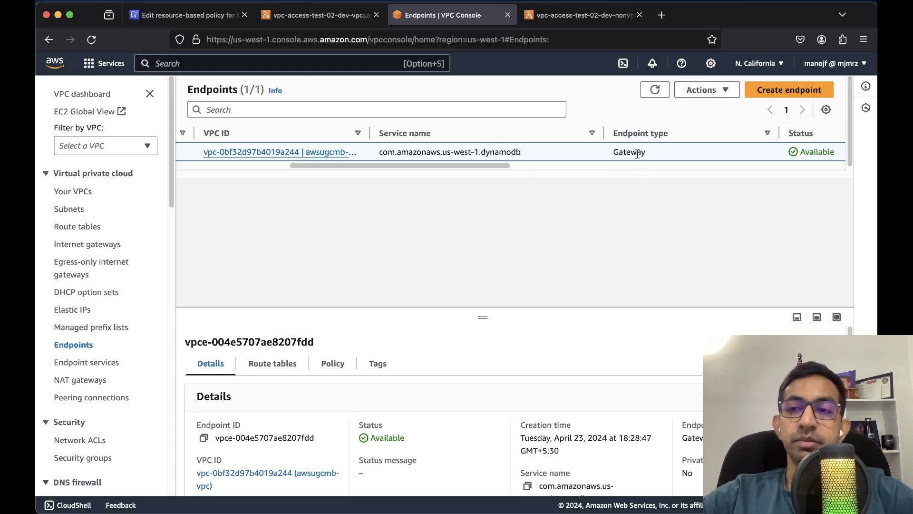
scroll(718, 161, left, 5)
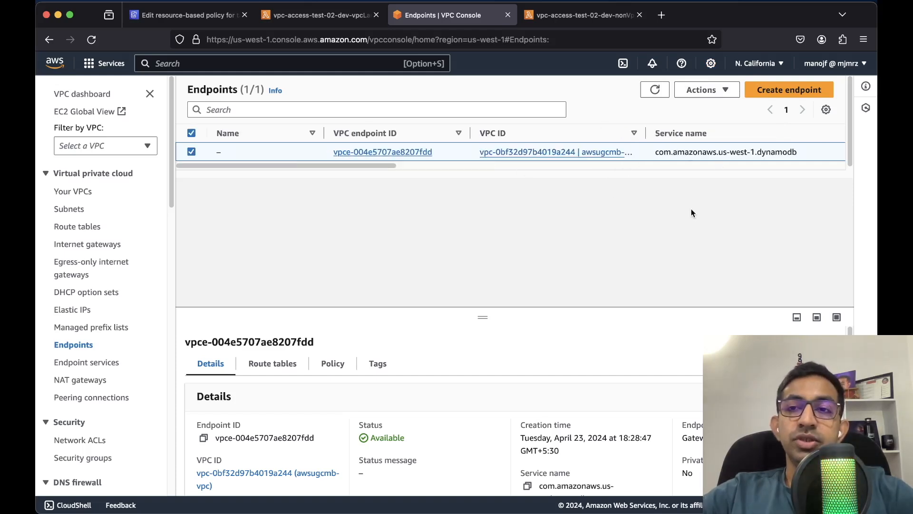
click(779, 93)
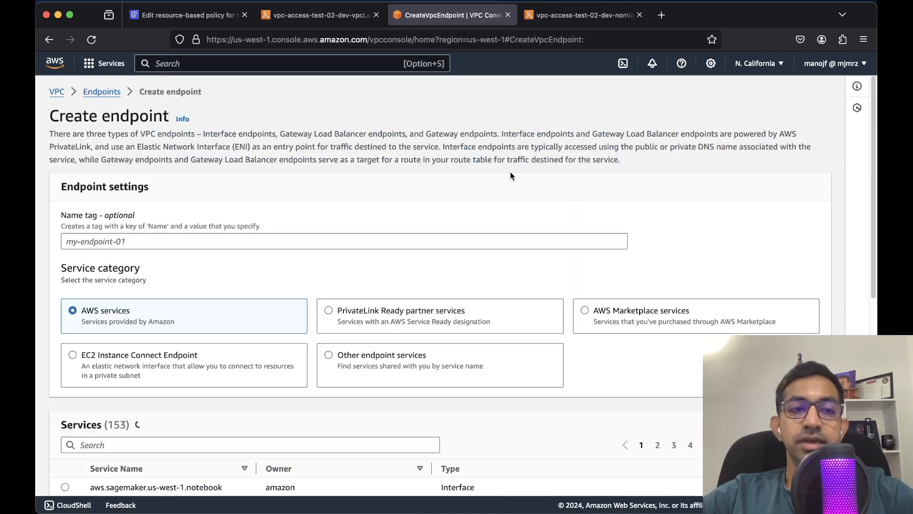
Enter a name tag for the new VPC endpoint
click(242, 241)
text(test)
scroll(179, 235, down, 3)
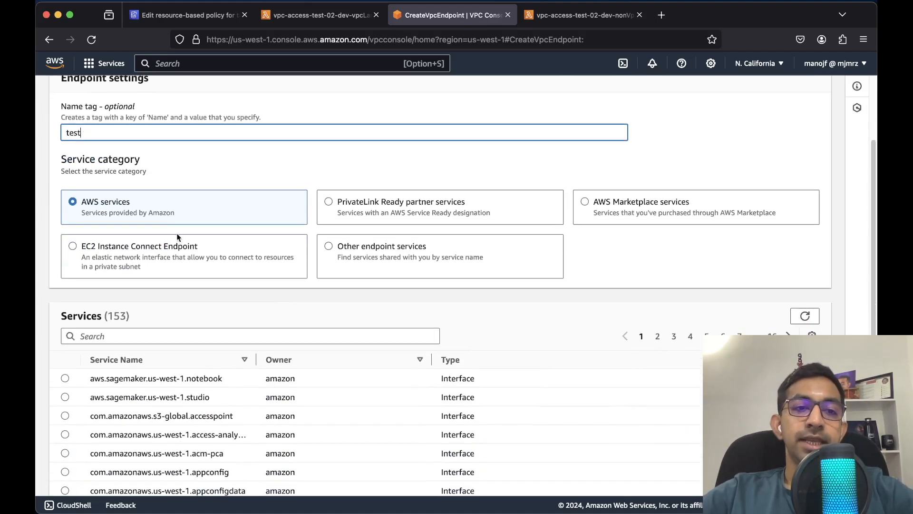
click(159, 200)
Choose the Gateway-type com.amazonaws.us-west-1.dynamodb service, contrasting it with the Interface type
click(156, 336)
scroll(156, 337, down, 1)
scroll(155, 337, down, 1)
text(dynamo)
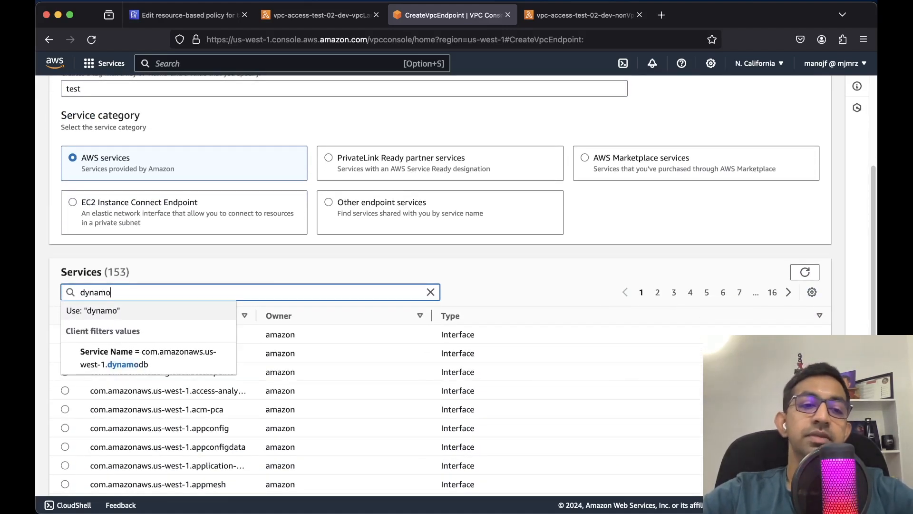
click(171, 364)
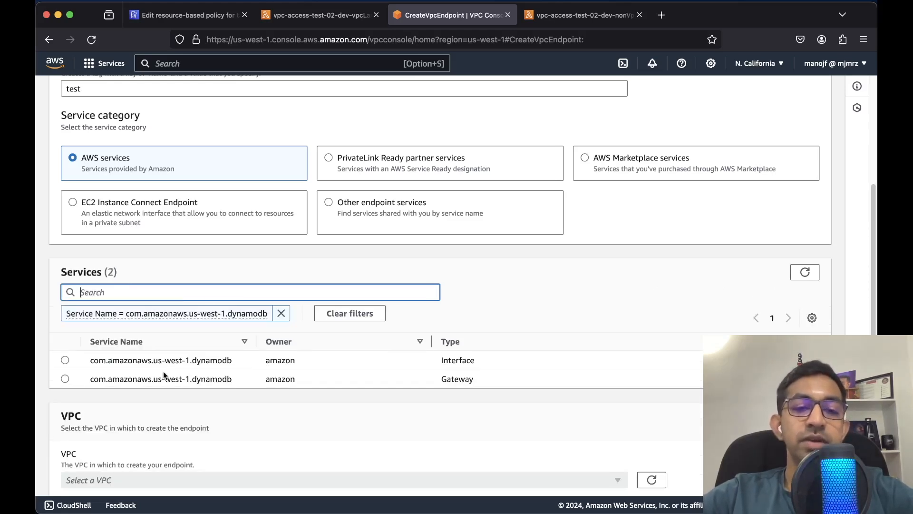
double_click(446, 379)
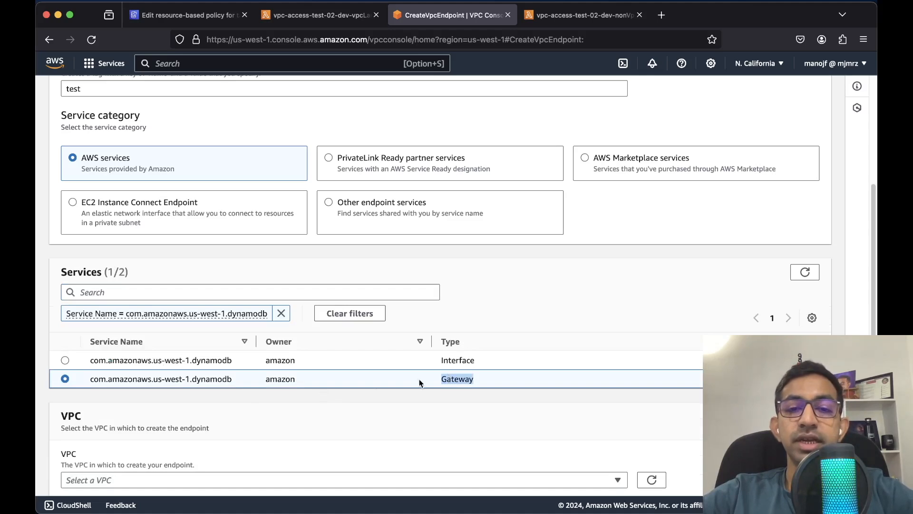
double_click(467, 361)
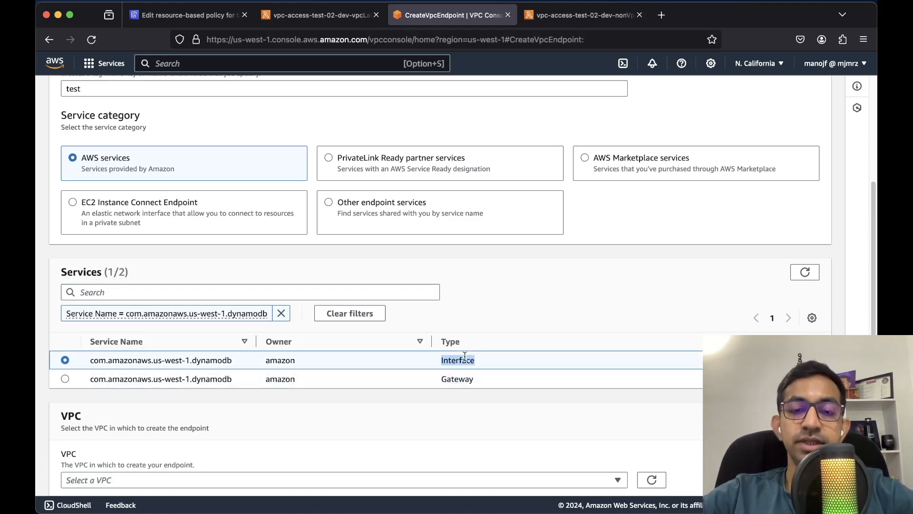
double_click(462, 380)
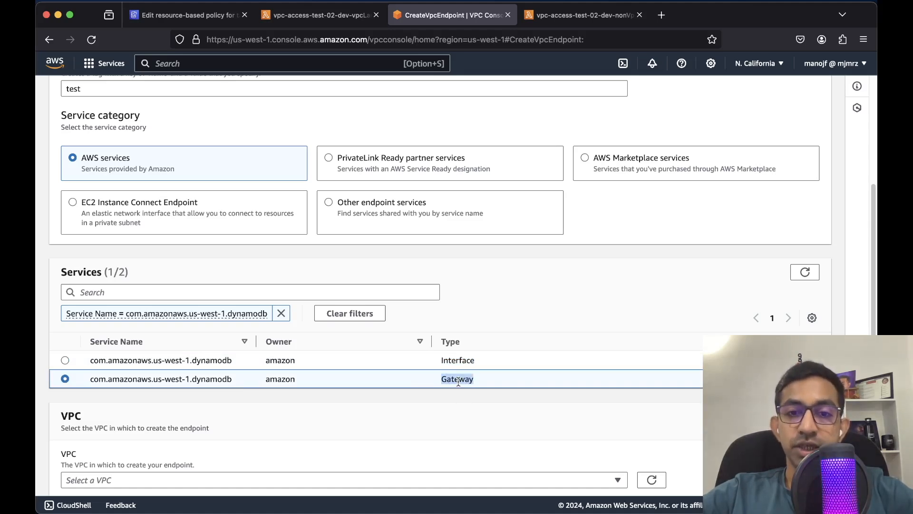
double_click(458, 361)
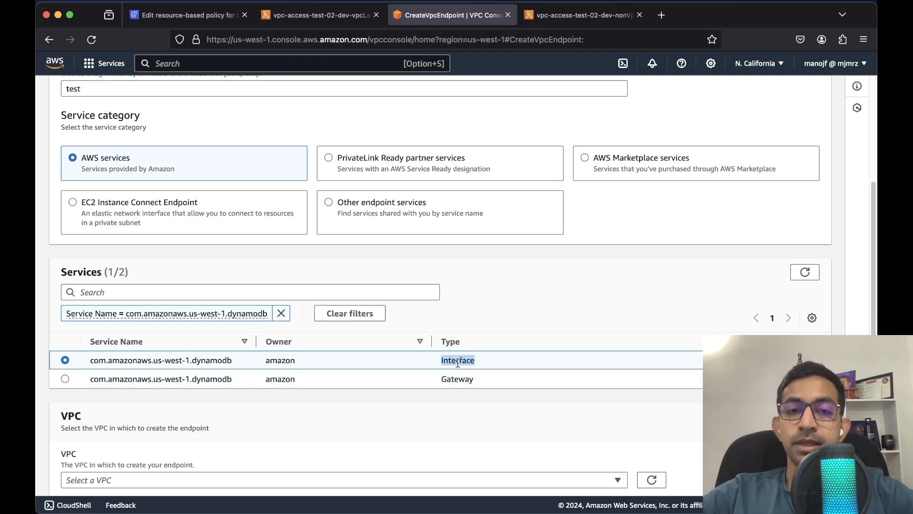
click(469, 379)
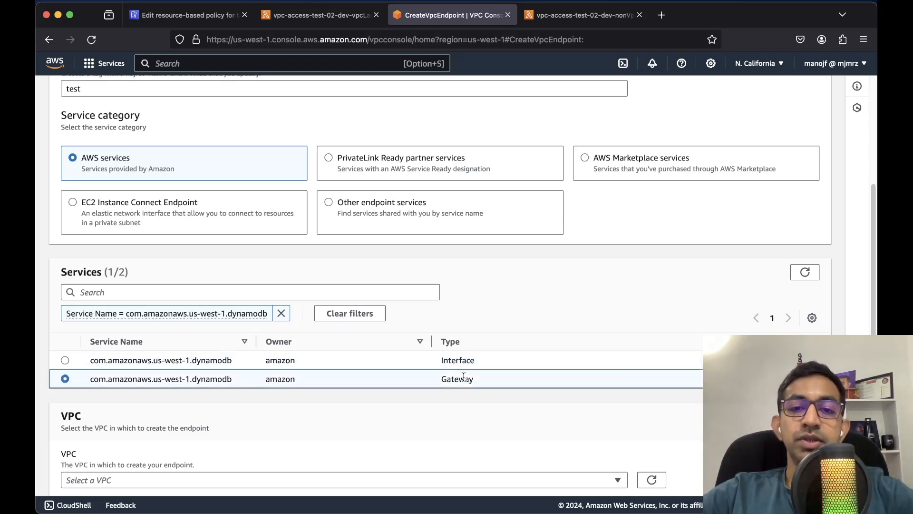
double_click(469, 379)
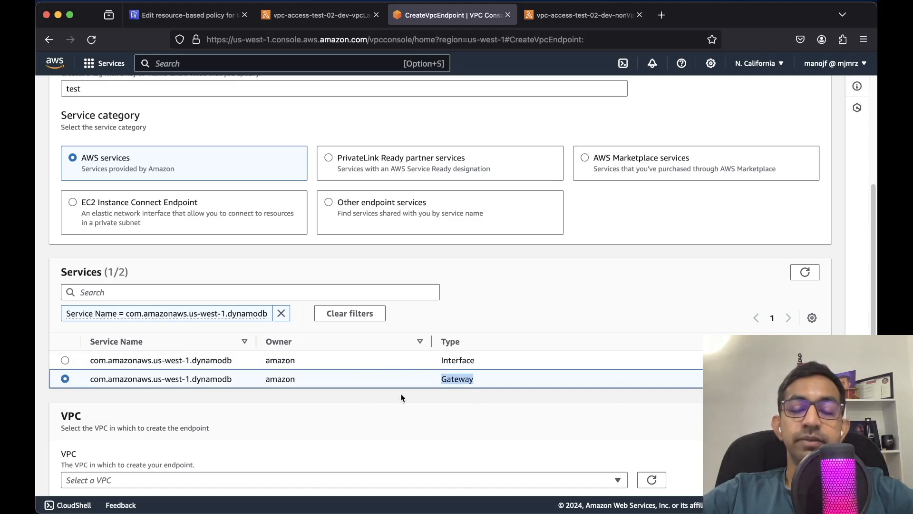
scroll(285, 381, down, 2)
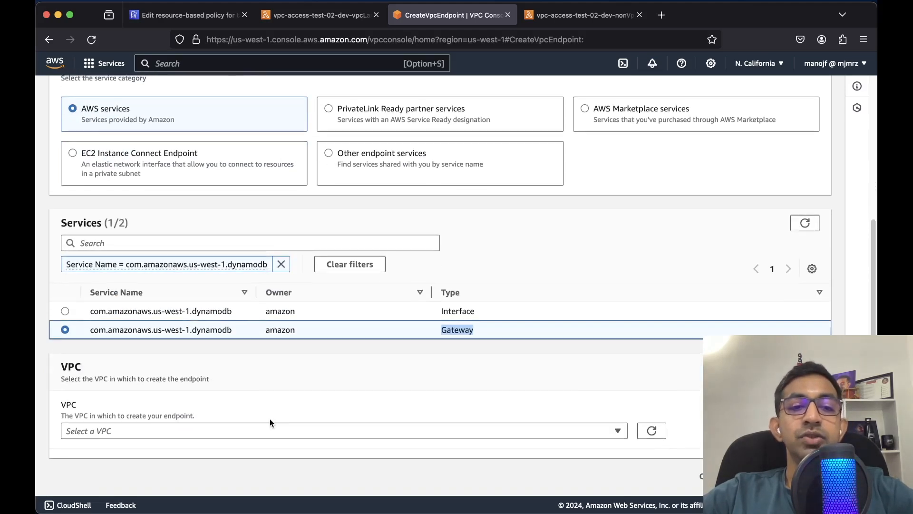
Target awsugcmb-vpc with the private1 and private2 route tables, then bring the diagram forward
click(281, 435)
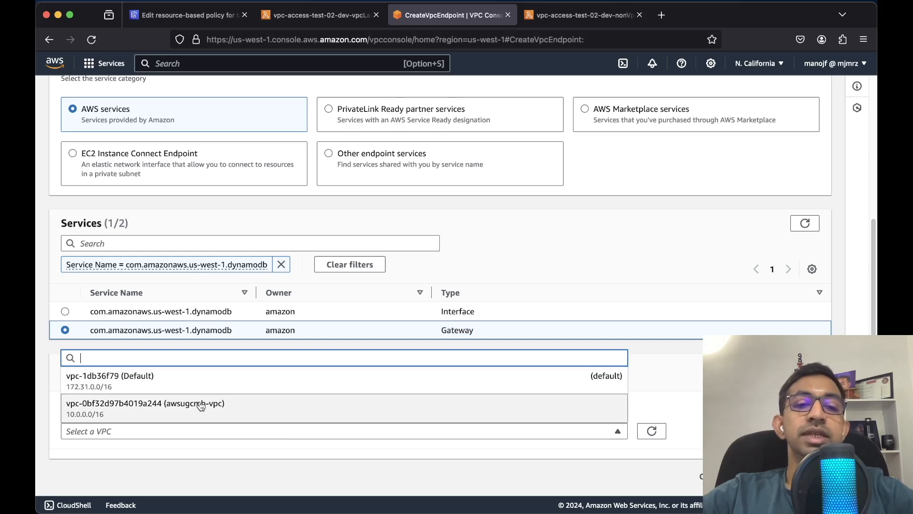
click(314, 410)
scroll(330, 434, down, 5)
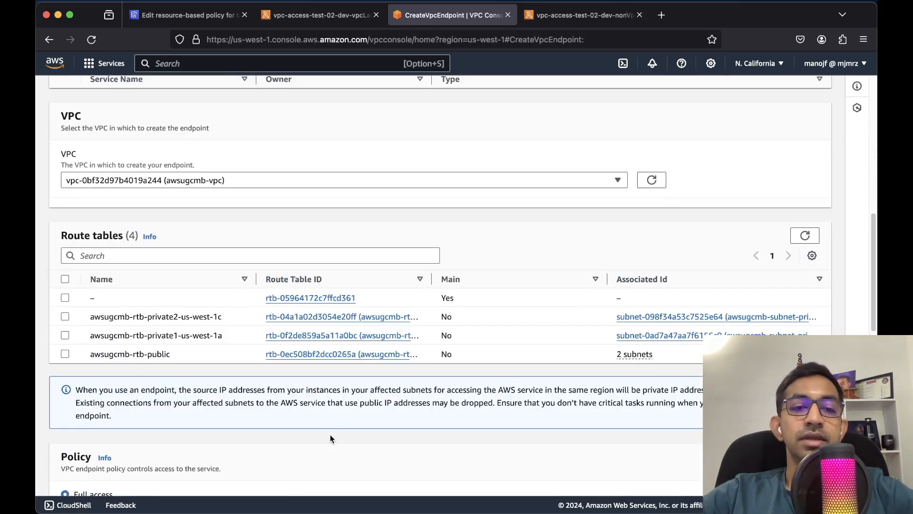
click(65, 316)
click(65, 335)
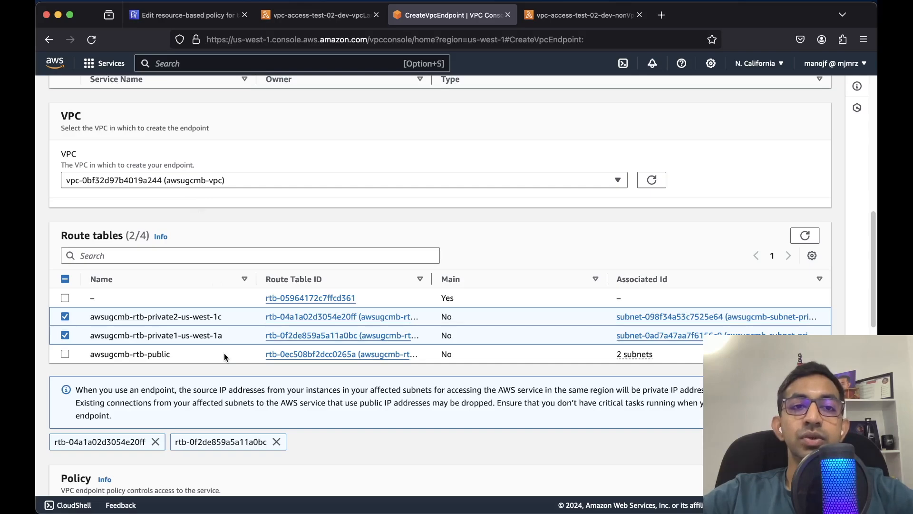
key(ctrl+Up)
click(512, 206)
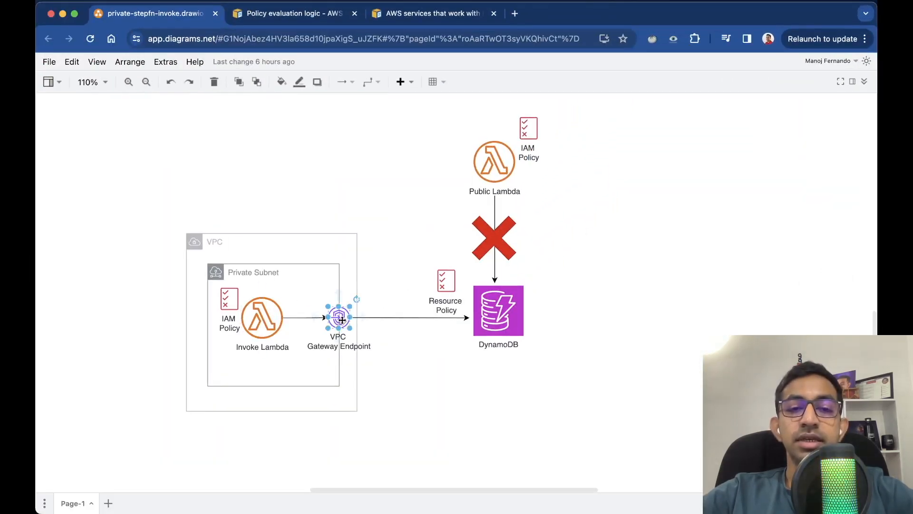
Highlight the VPC Gateway Endpoint shape in the diagram, then return to the AWS console
click(413, 391)
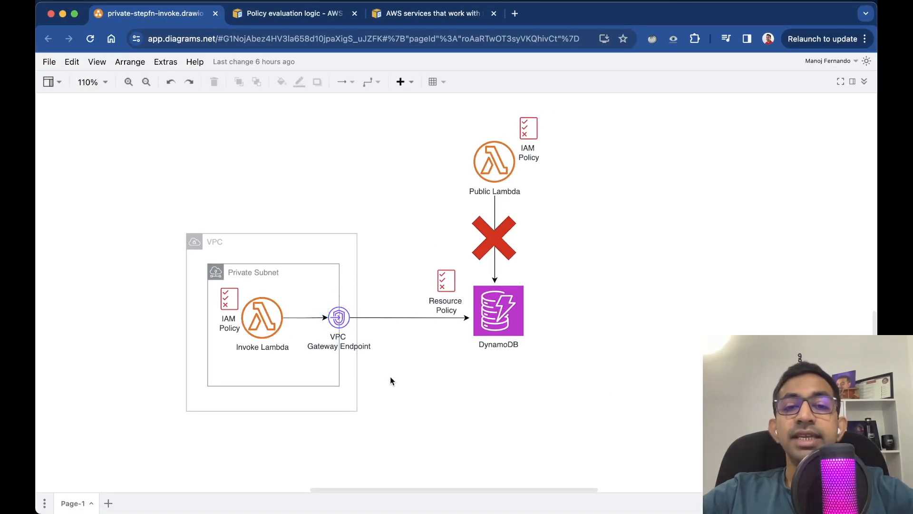
click(336, 321)
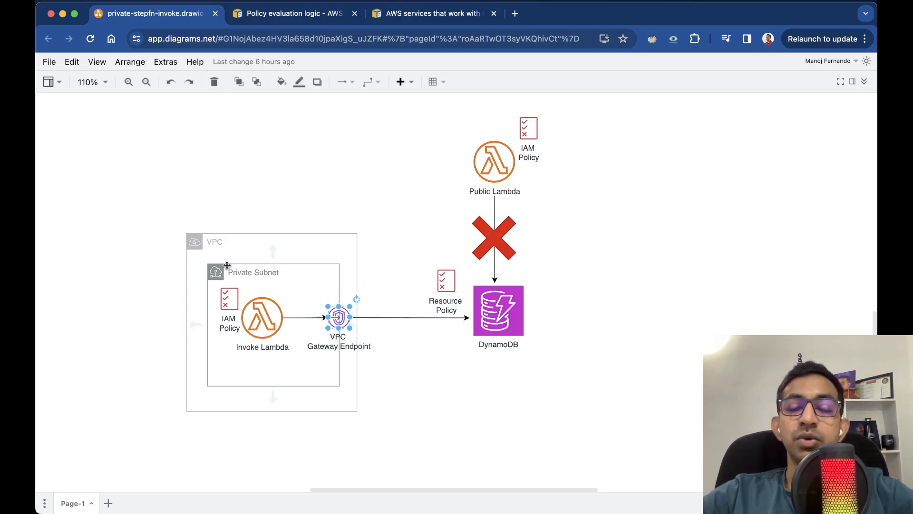
click(451, 408)
key(ctrl+Up)
click(492, 213)
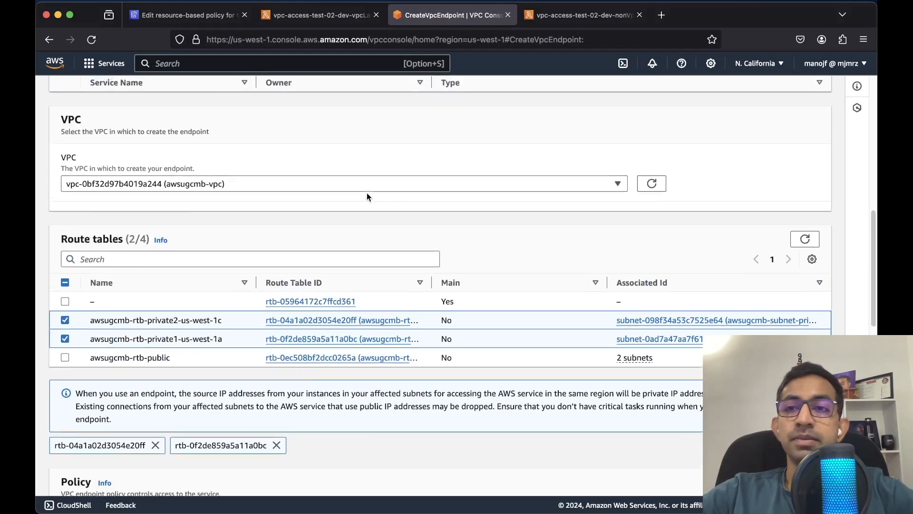
Open Manage route tables for DynamoDB gateway endpoint vpce-004e5707ae8207fdd
scroll(366, 193, up, 10)
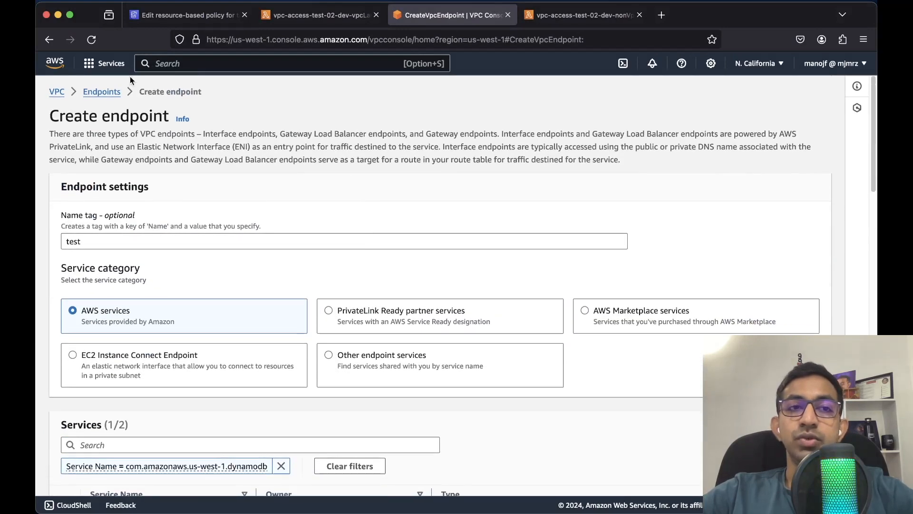
click(103, 91)
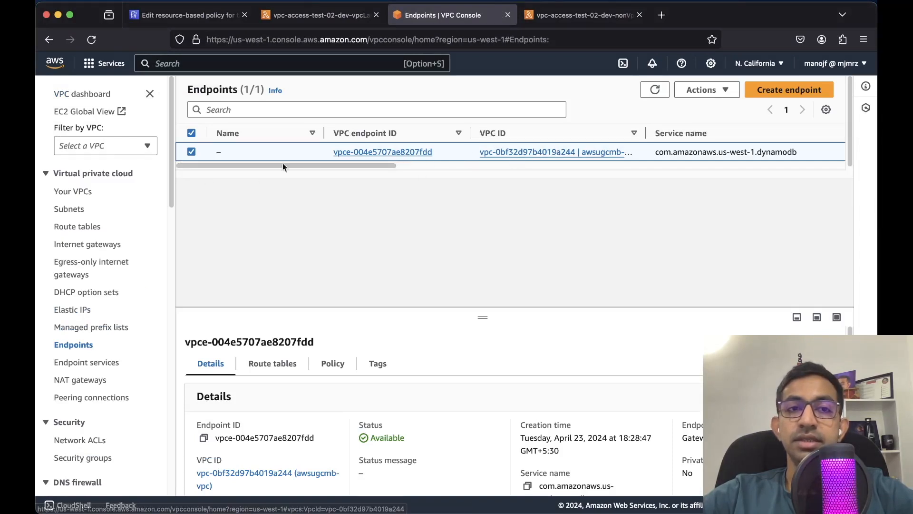
drag(353, 167, 253, 149)
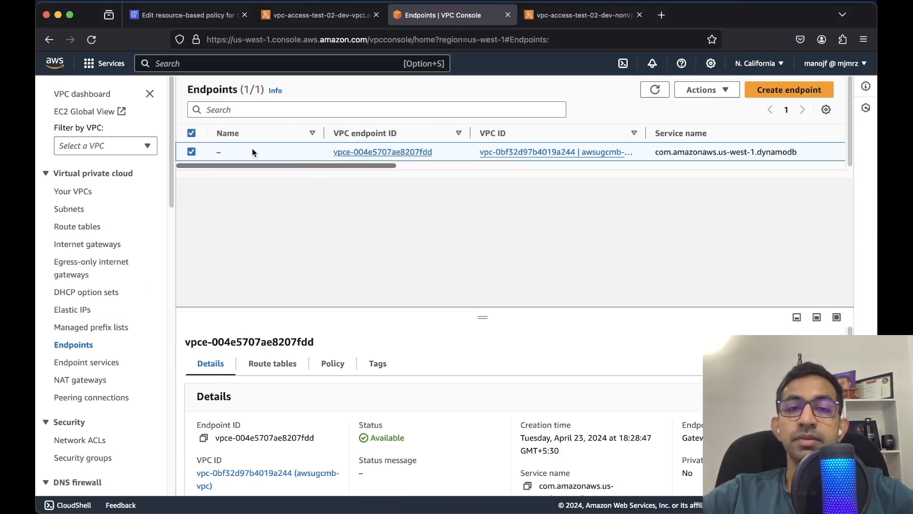
click(357, 153)
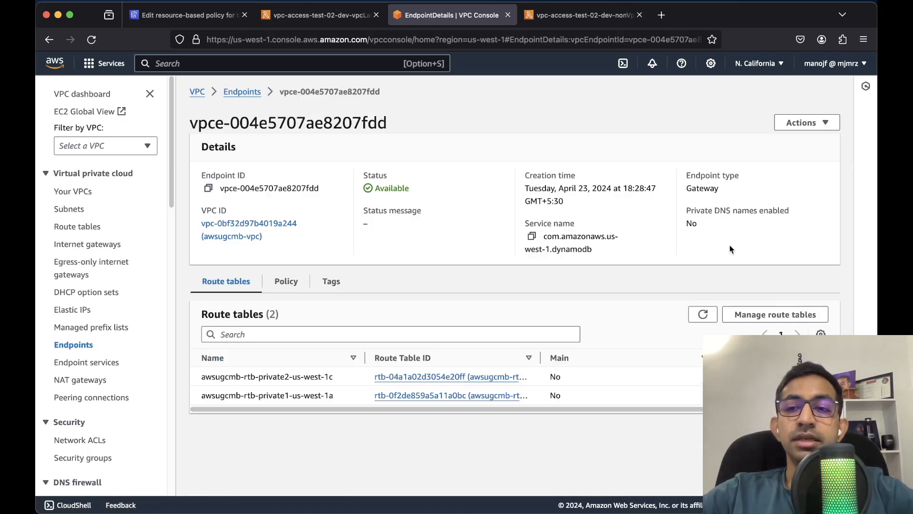
click(824, 124)
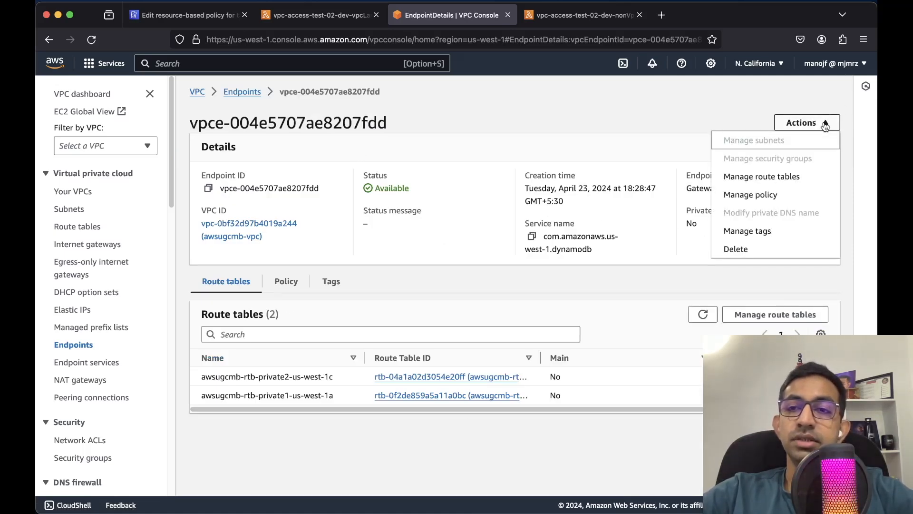
click(757, 177)
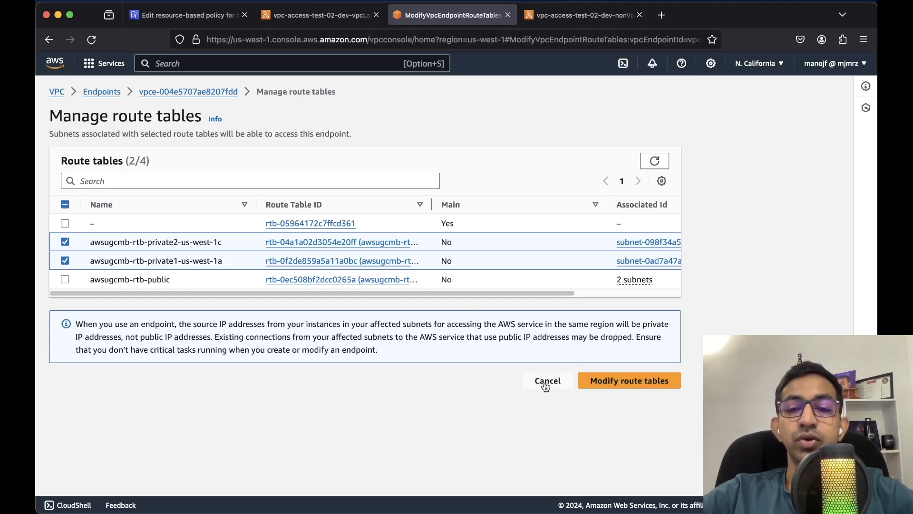
Open route table rtb-04a1a02d3054e20ff and display its routes
click(309, 243)
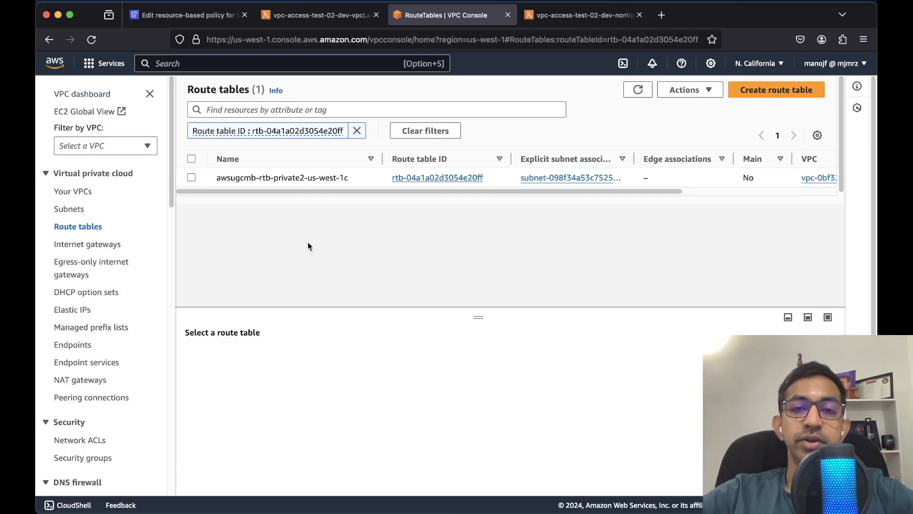
click(192, 178)
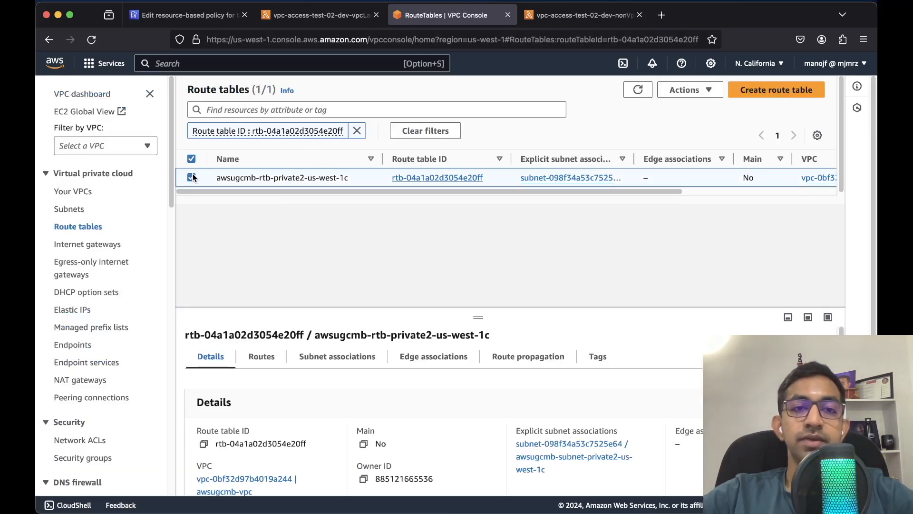
drag(476, 318, 478, 241)
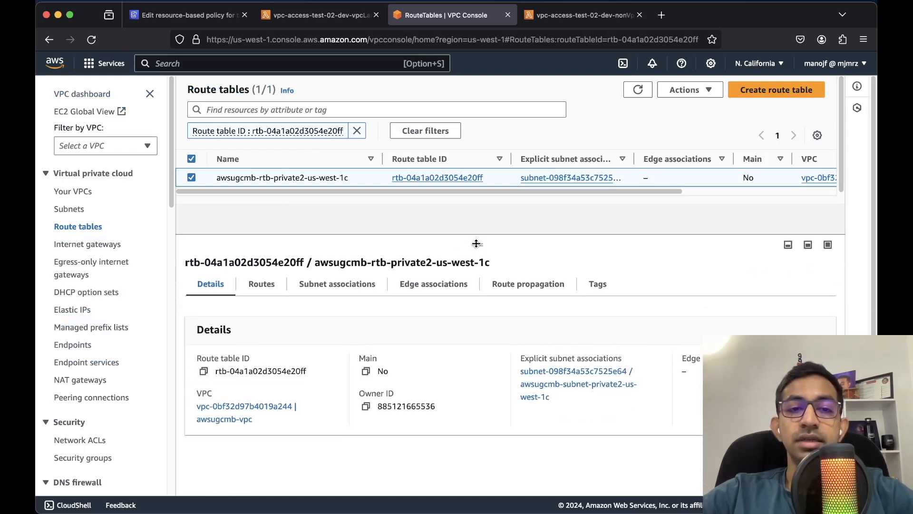
click(267, 284)
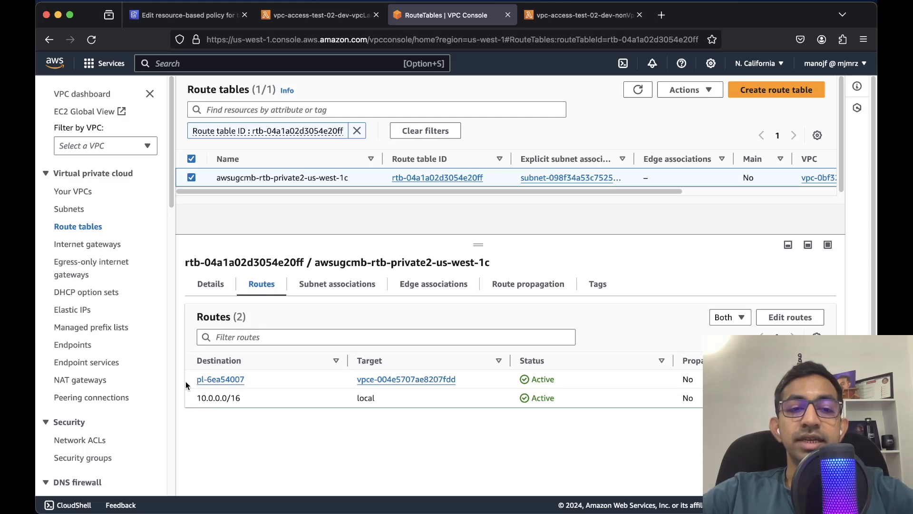
Annotate the pl-6ea54007 destination and its vpce endpoint target on screen
key(ctrl+shift+a)
drag(171, 382, 190, 381)
drag(186, 374, 187, 388)
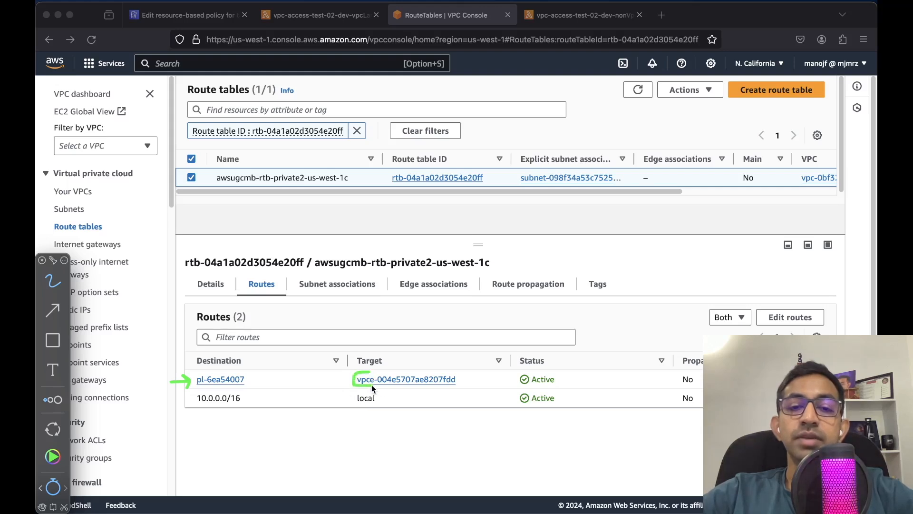
mouse_move(399, 386)
mouse_down()
mouse_move(449, 392)
mouse_move(420, 370)
mouse_up()
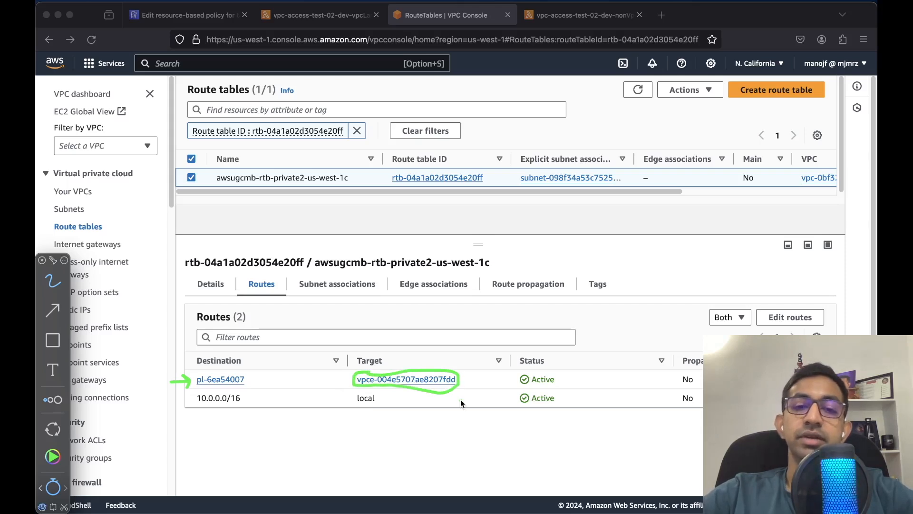
Open prefix list pl-6ea54007 and highlight its three DynamoDB CIDR ranges, including 35.71.117.0/25
click(227, 381)
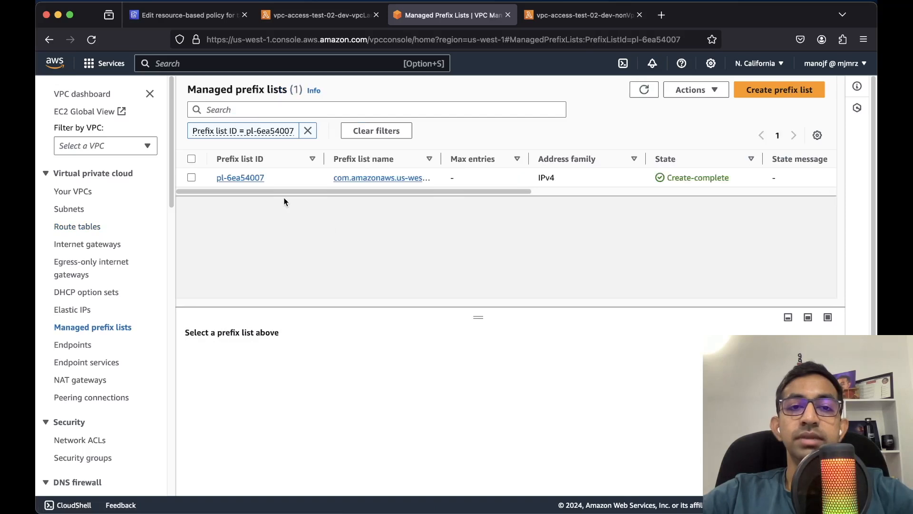
click(241, 177)
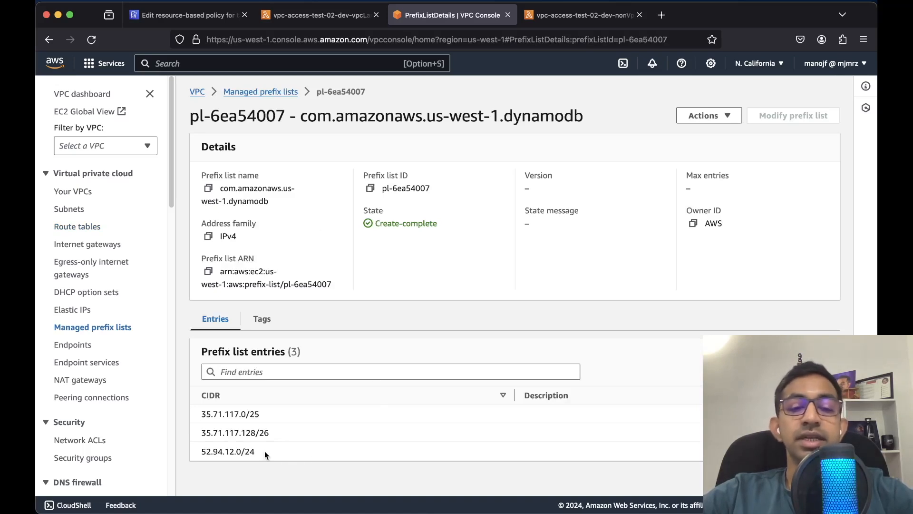
drag(265, 451, 181, 411)
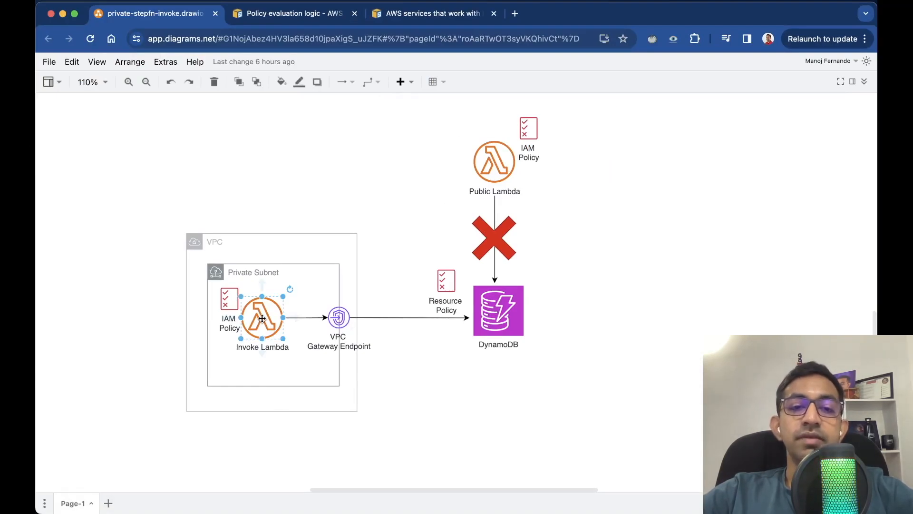
Point out the DynamoDB, VPC Gateway Endpoint and Public Lambda shapes in the diagram
click(507, 332)
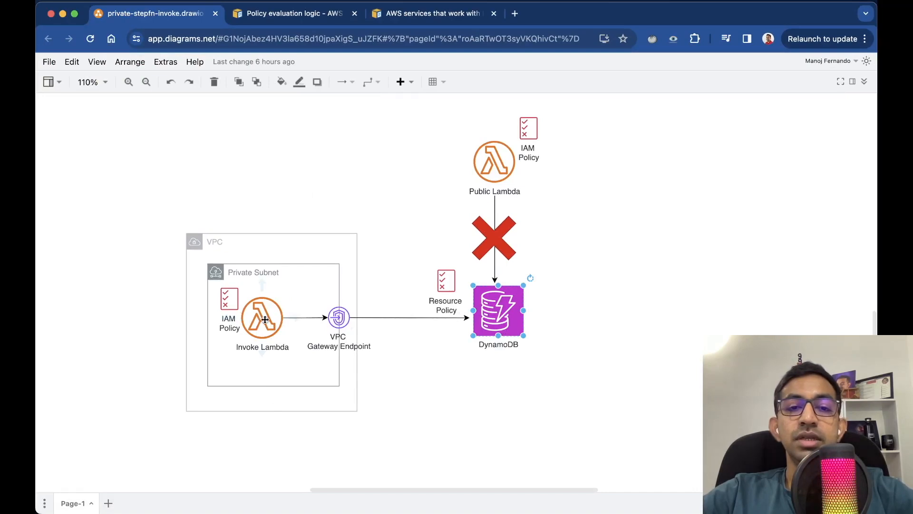
click(340, 319)
click(509, 326)
click(511, 412)
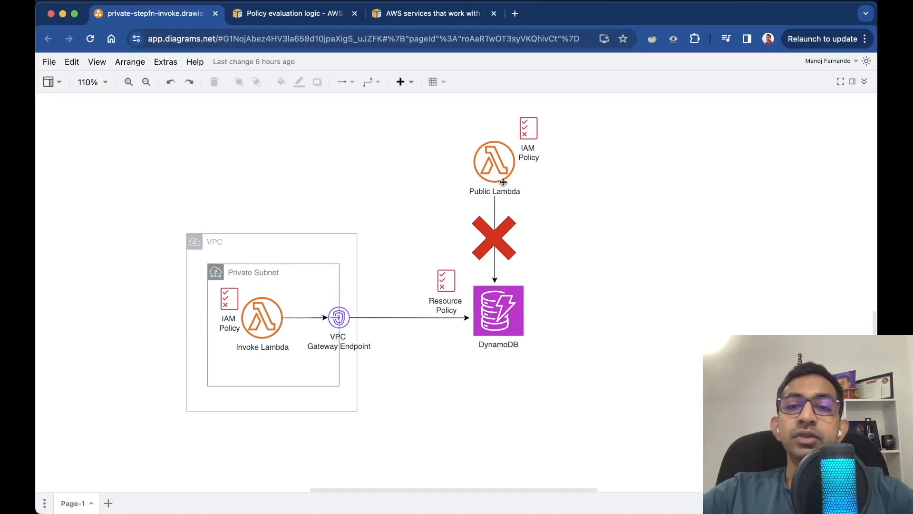
click(494, 166)
key(ctrl+Up)
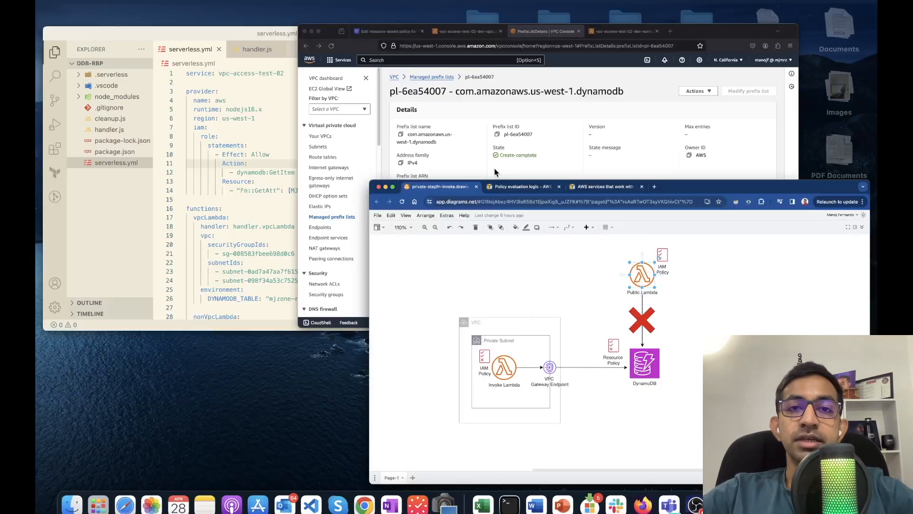
Review the vpc-access-test-02-dev-nonVpcLambda function's configuration, which has no VPC attached
click(518, 167)
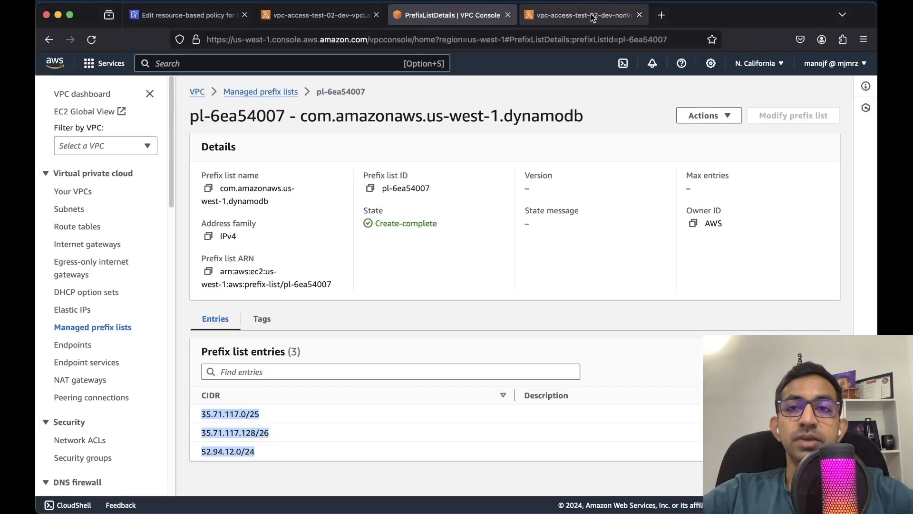
click(590, 14)
double_click(299, 124)
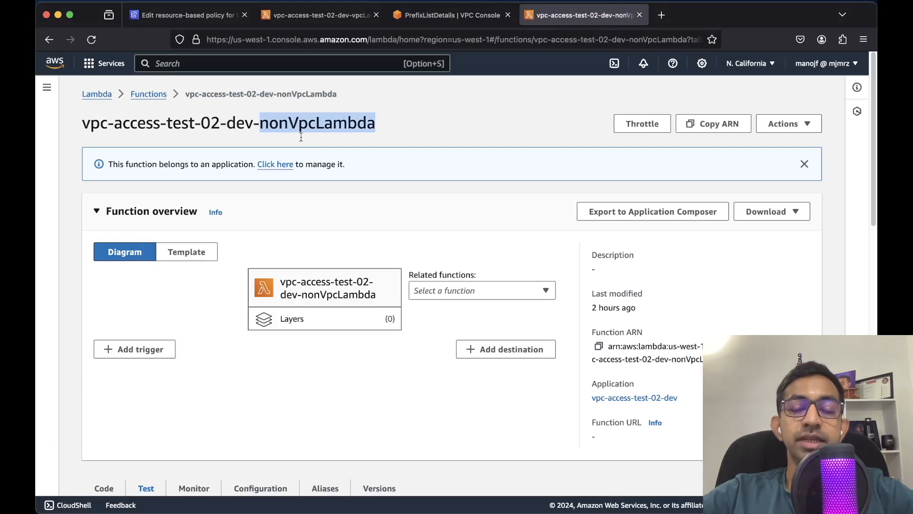
scroll(330, 291, down, 2)
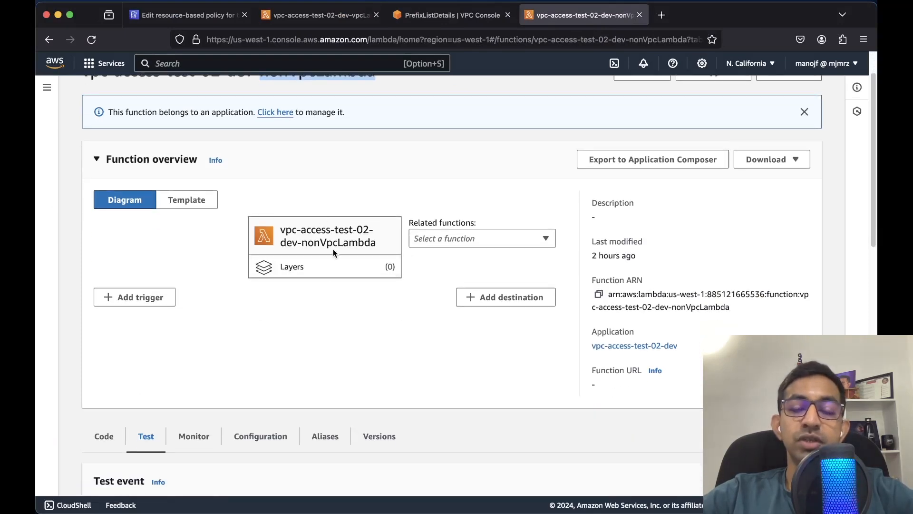
scroll(333, 253, down, 10)
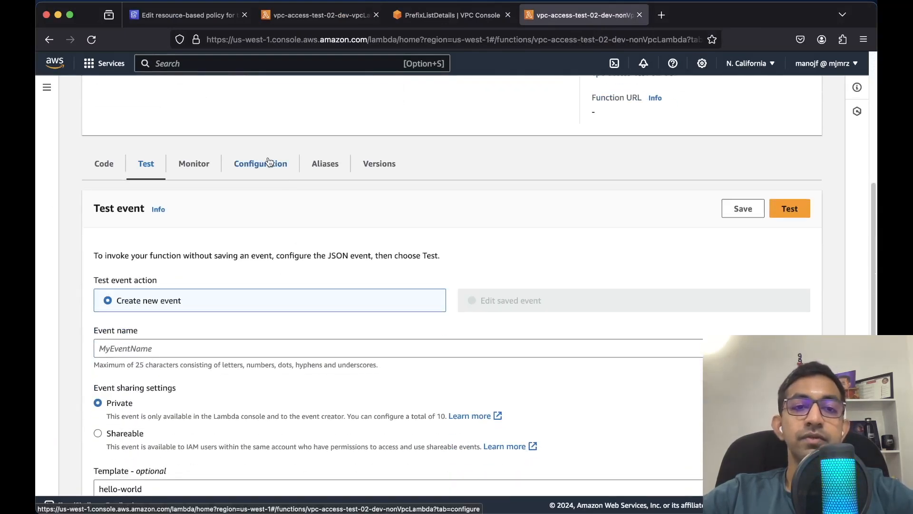
click(269, 162)
scroll(239, 256, down, 10)
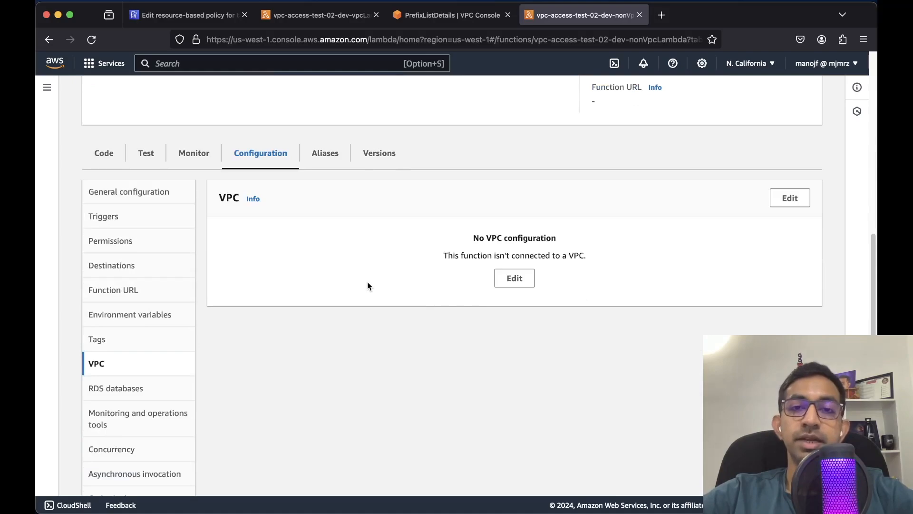
scroll(367, 282, up, 12)
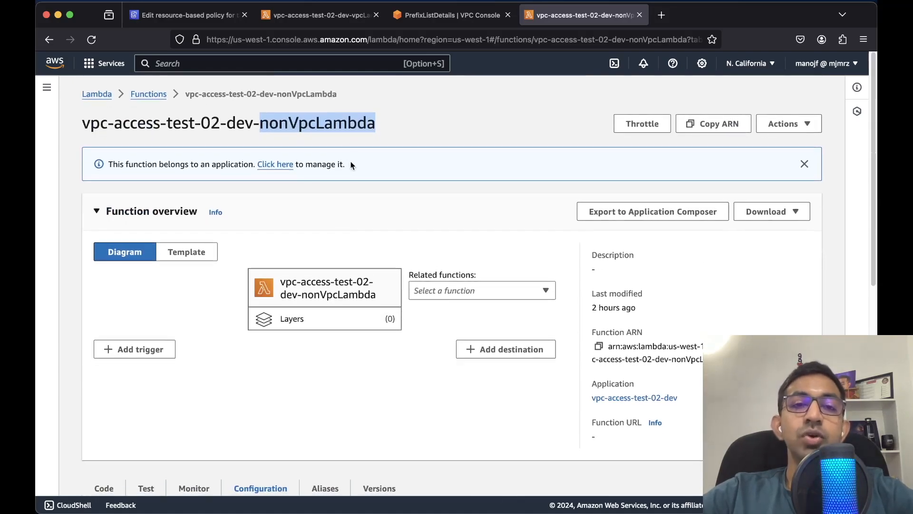
key(ctrl+Up)
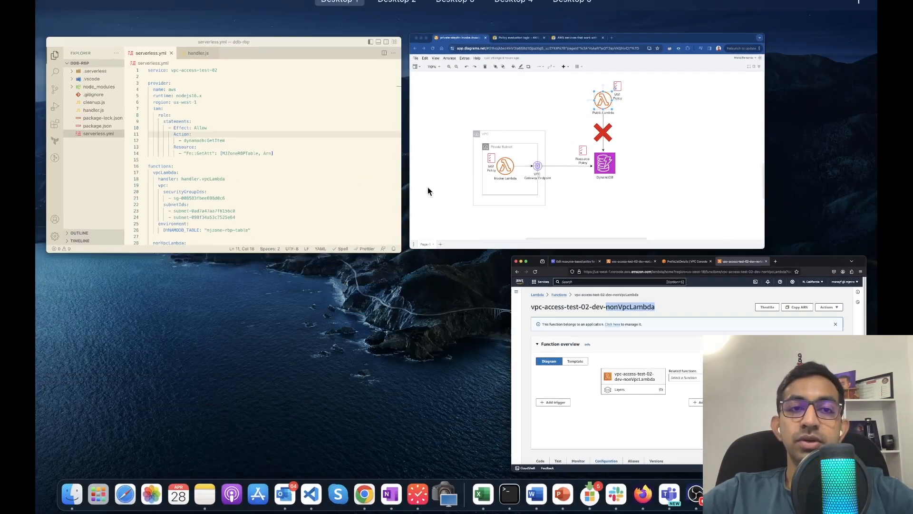
Point out the vpcLambda and nonVpcLambda function definitions in serverless.yml
click(328, 174)
scroll(436, 277, down, 5)
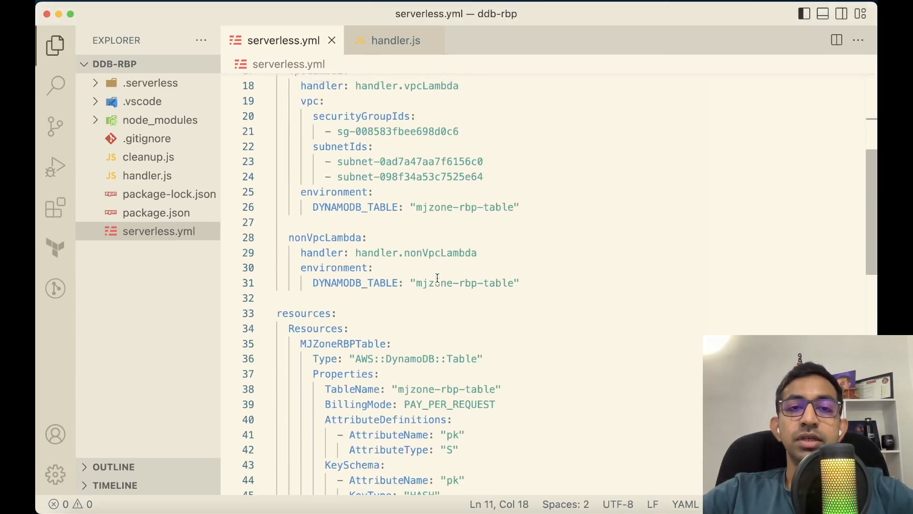
scroll(437, 277, up, 4)
scroll(433, 276, down, 1)
scroll(433, 275, down, 2)
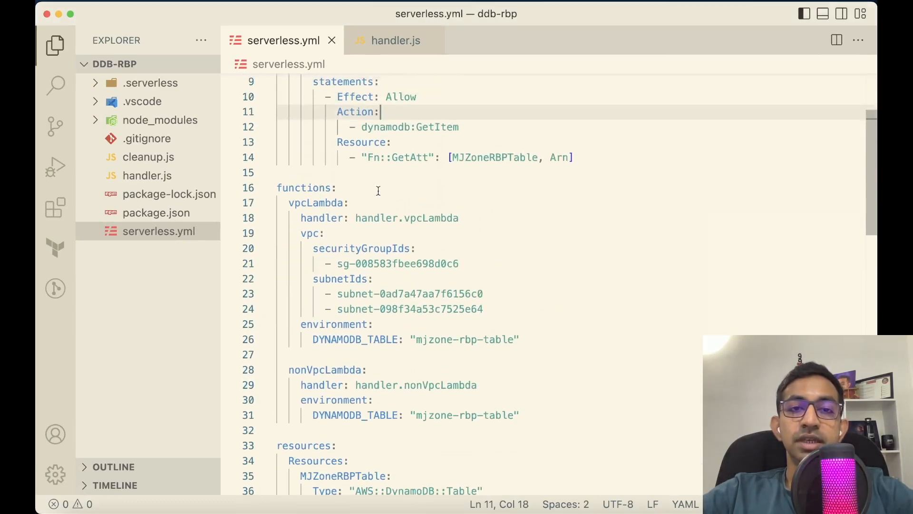
double_click(316, 202)
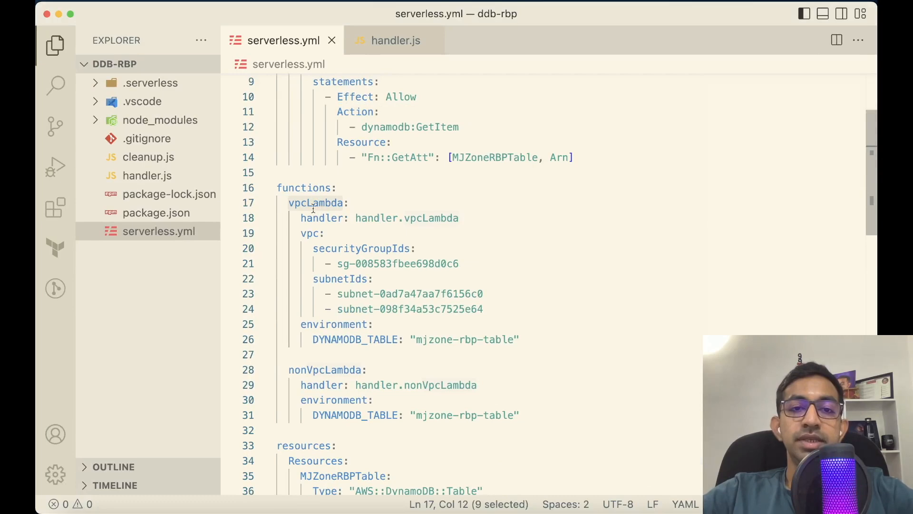
scroll(335, 337, down, 4)
double_click(316, 307)
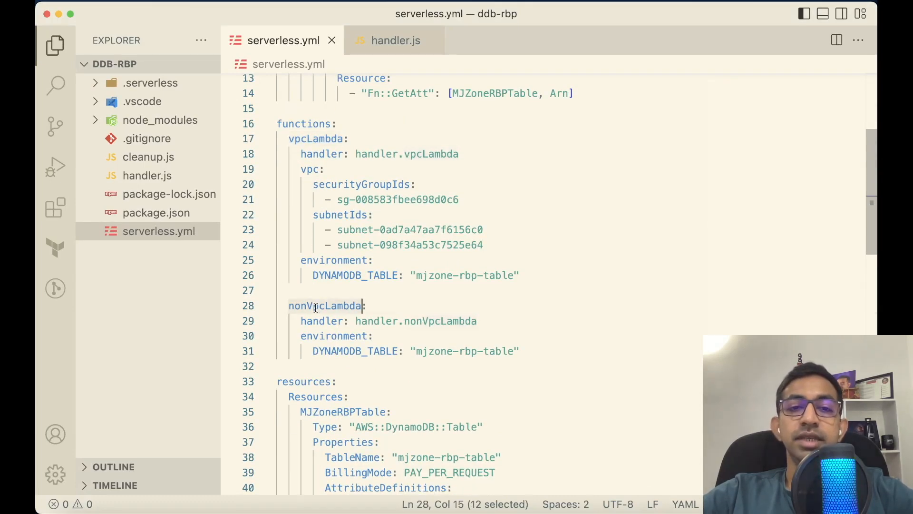
scroll(315, 307, up, 1)
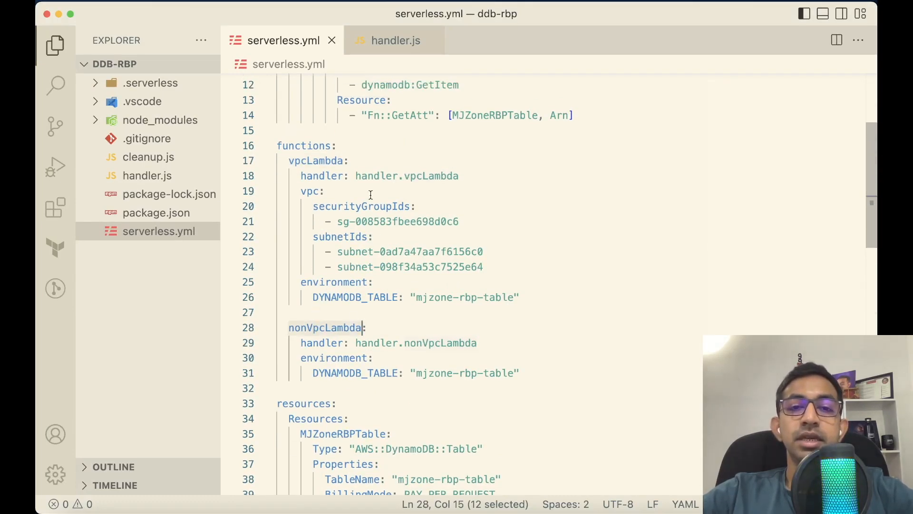
Point out both functions' handler entries, then open handler.js
double_click(429, 176)
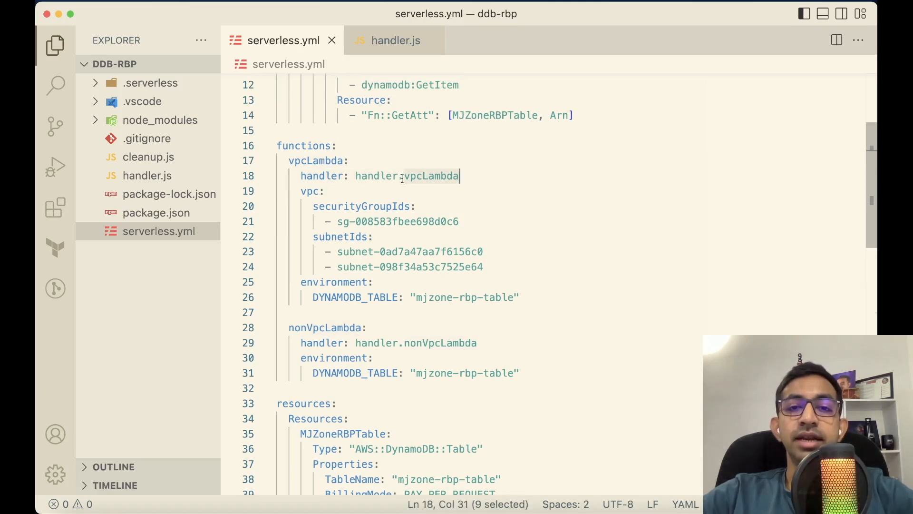
click(362, 176)
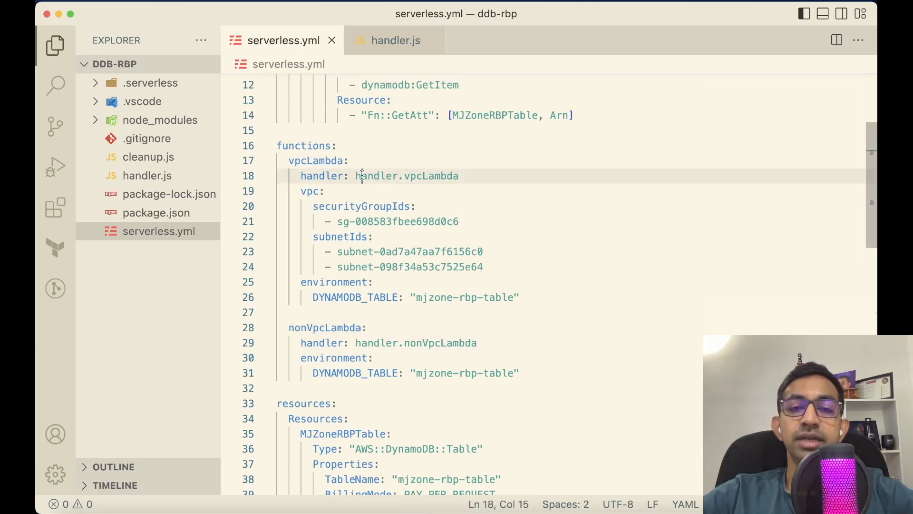
double_click(363, 176)
double_click(439, 175)
double_click(373, 342)
double_click(442, 343)
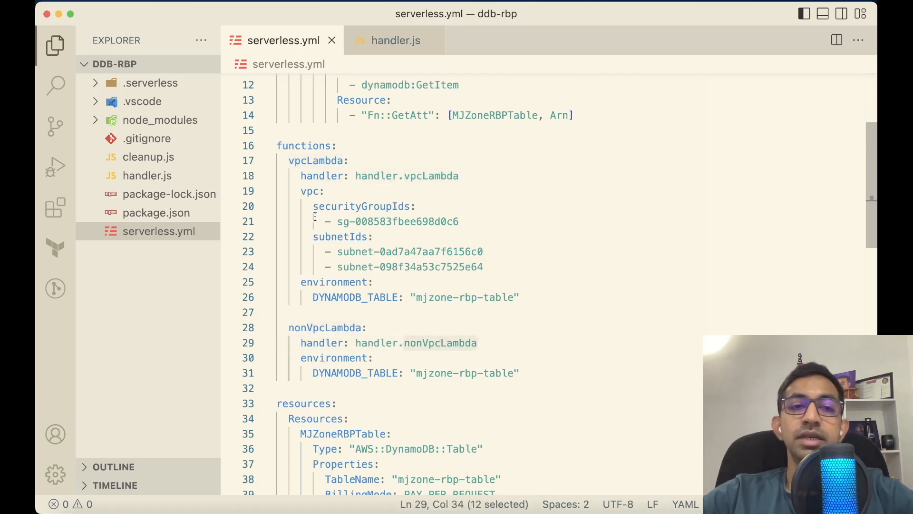
click(142, 176)
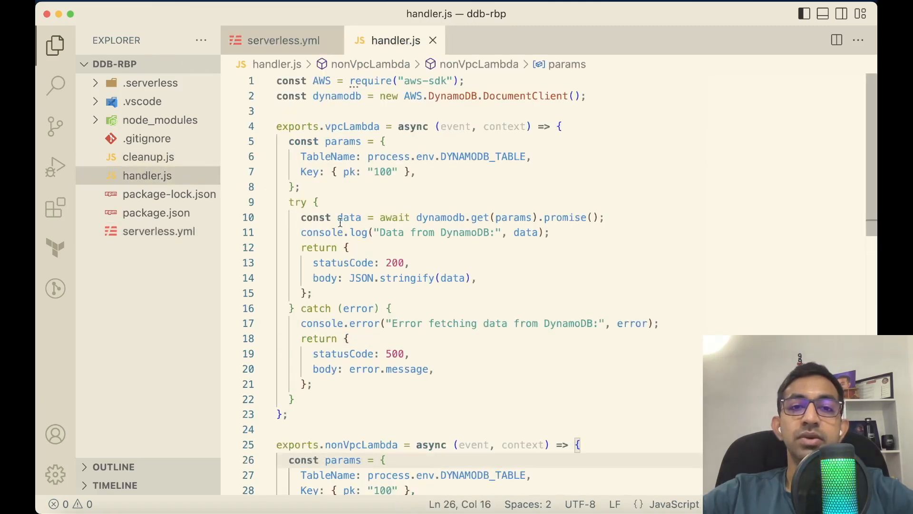
click(578, 126)
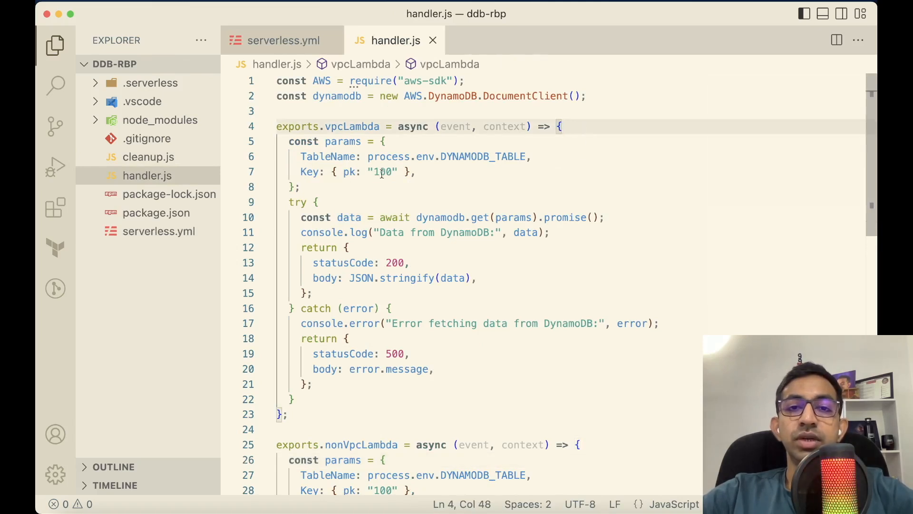
click(387, 141)
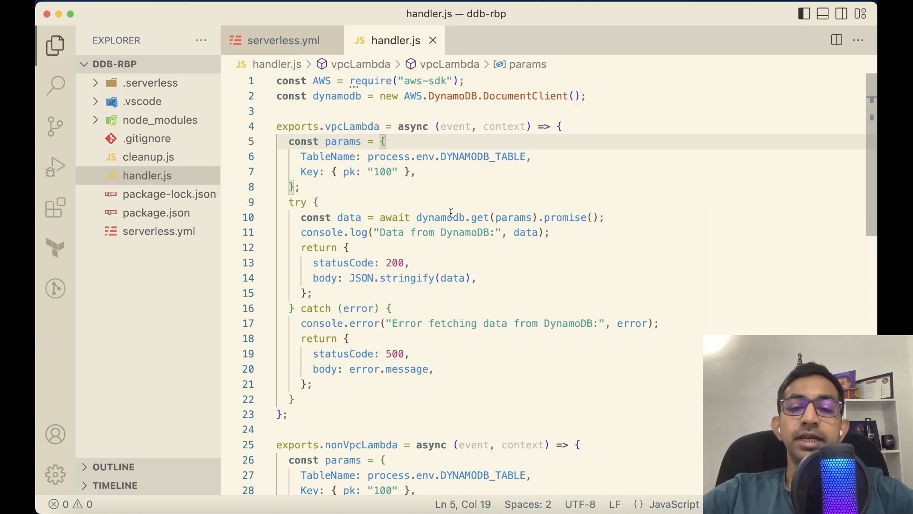
click(477, 220)
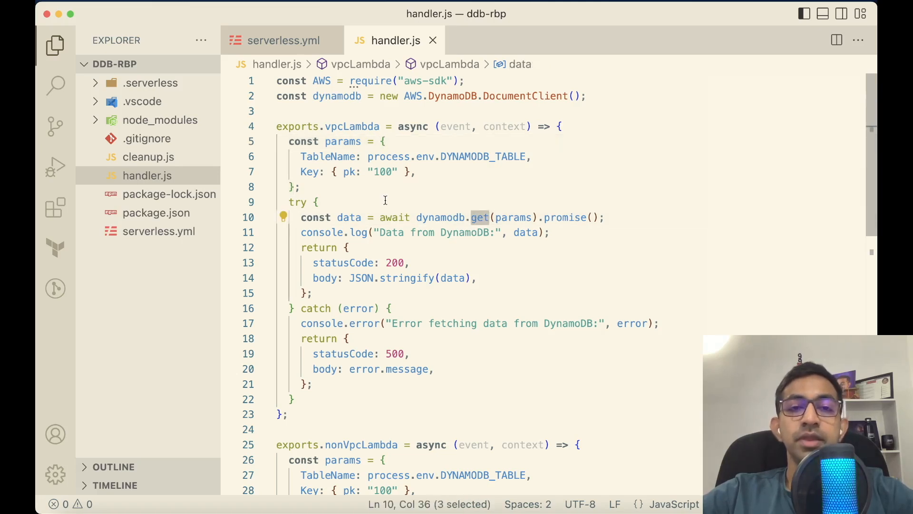
click(390, 142)
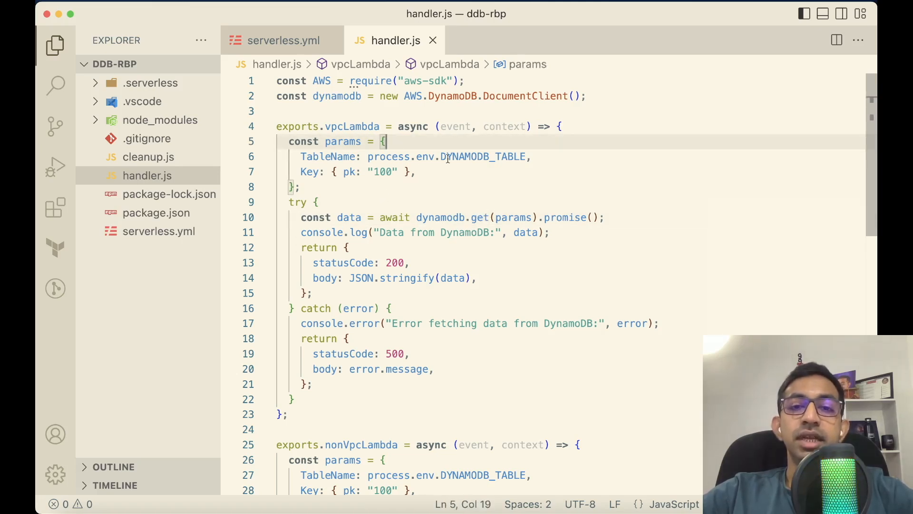
double_click(463, 157)
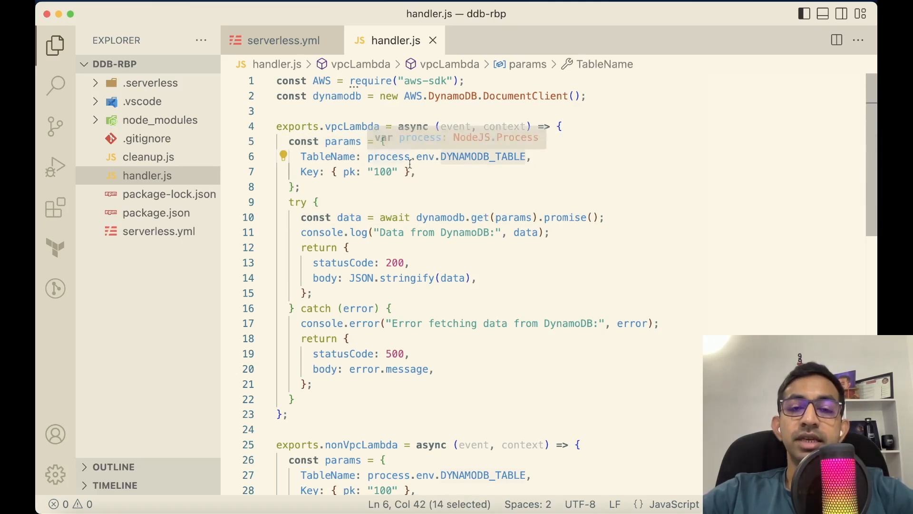
drag(332, 172, 407, 174)
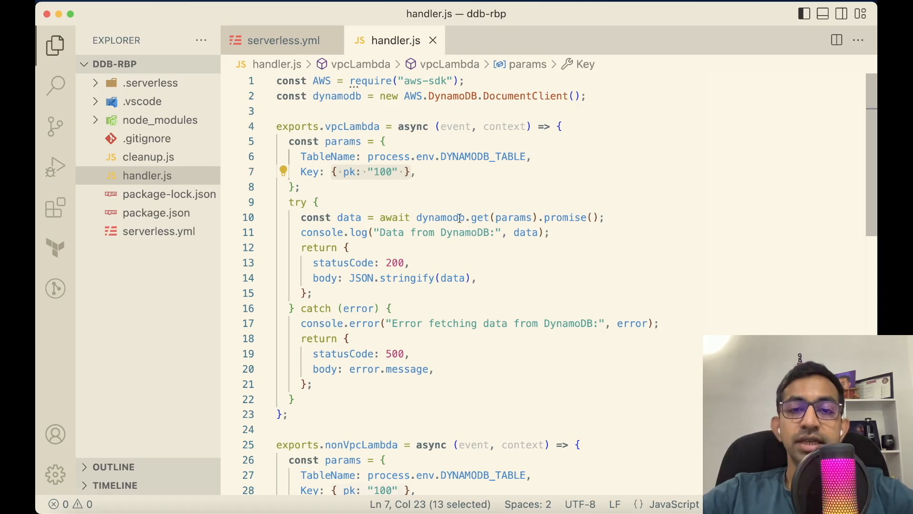
double_click(349, 218)
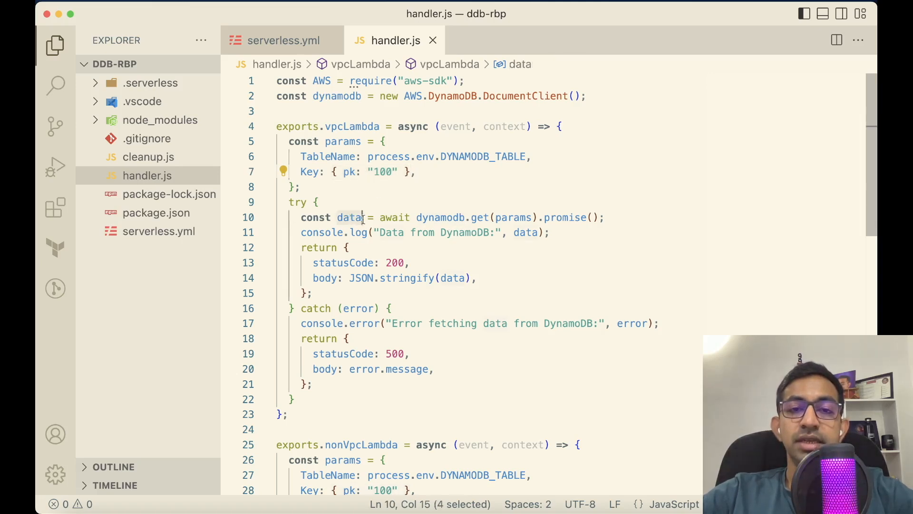
double_click(520, 233)
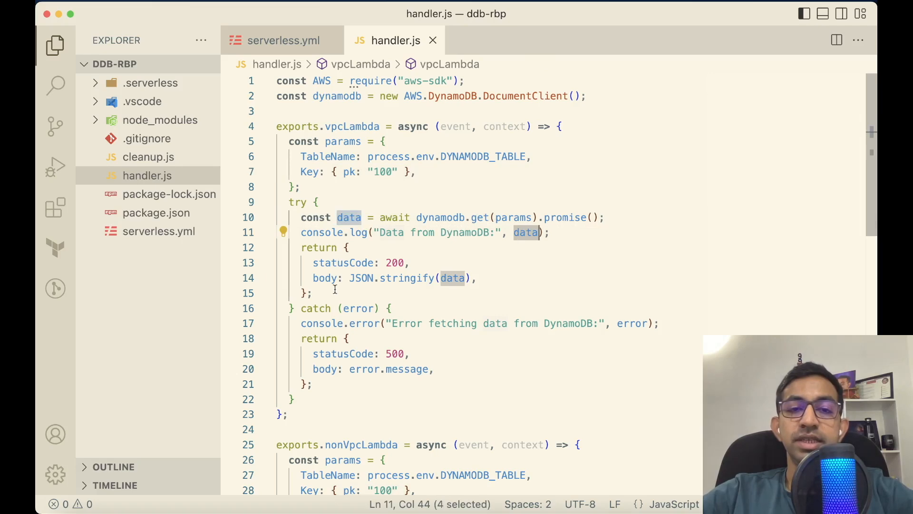
double_click(366, 324)
double_click(358, 127)
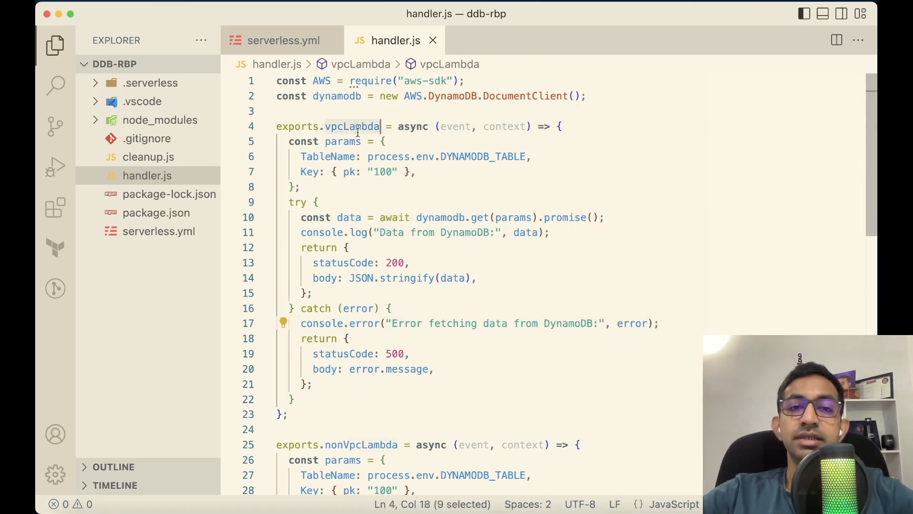
scroll(359, 295, down, 6)
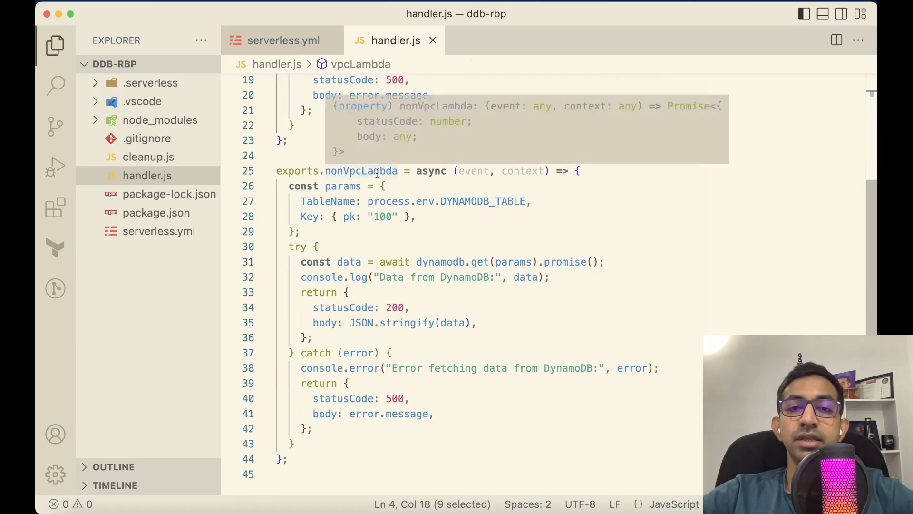
scroll(376, 237, down, 1)
double_click(342, 335)
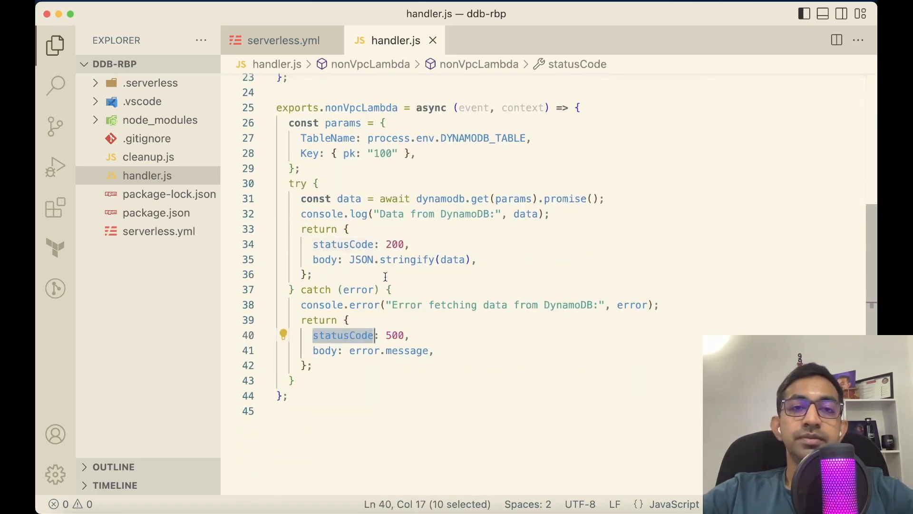
Highlight the IAM role statements block and the vpcLambda and nonVpcLambda definitions in serverless.yml
click(303, 45)
scroll(343, 84, up, 4)
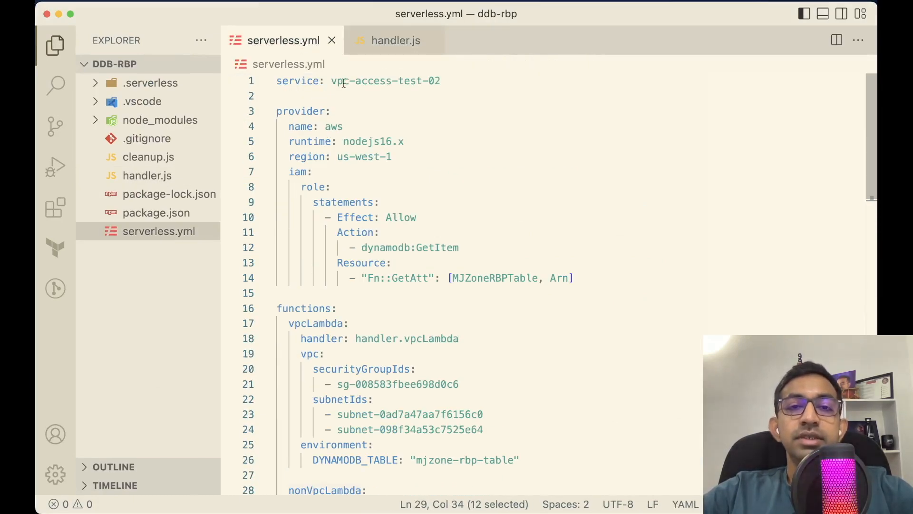
drag(288, 172, 575, 283)
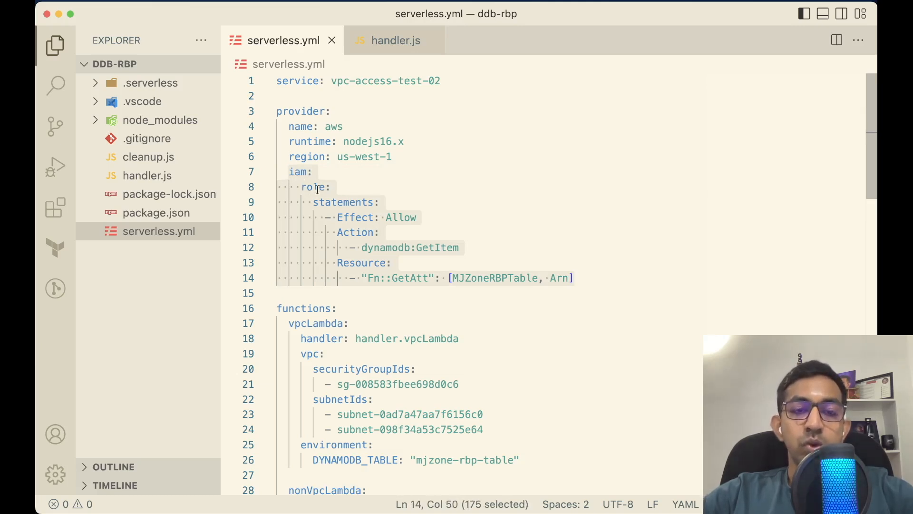
scroll(381, 251, down, 5)
double_click(310, 107)
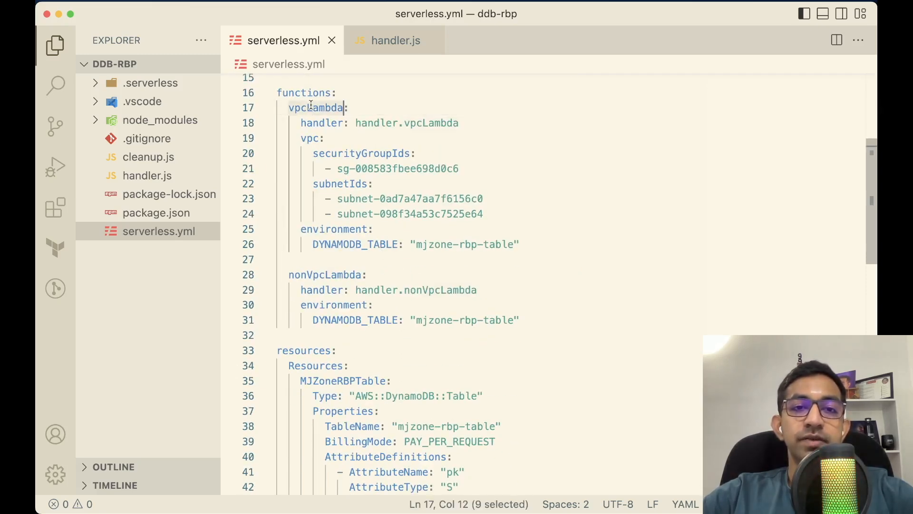
double_click(318, 274)
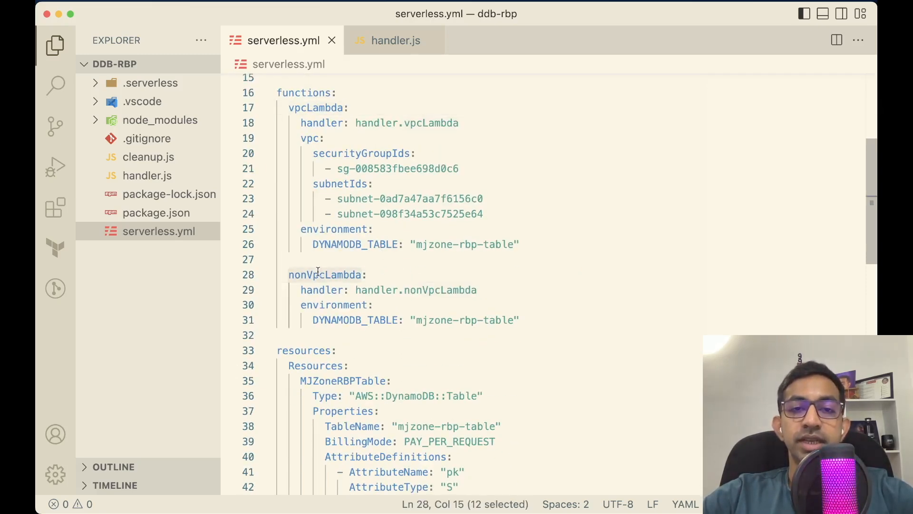
scroll(319, 272, up, 3)
scroll(318, 272, up, 2)
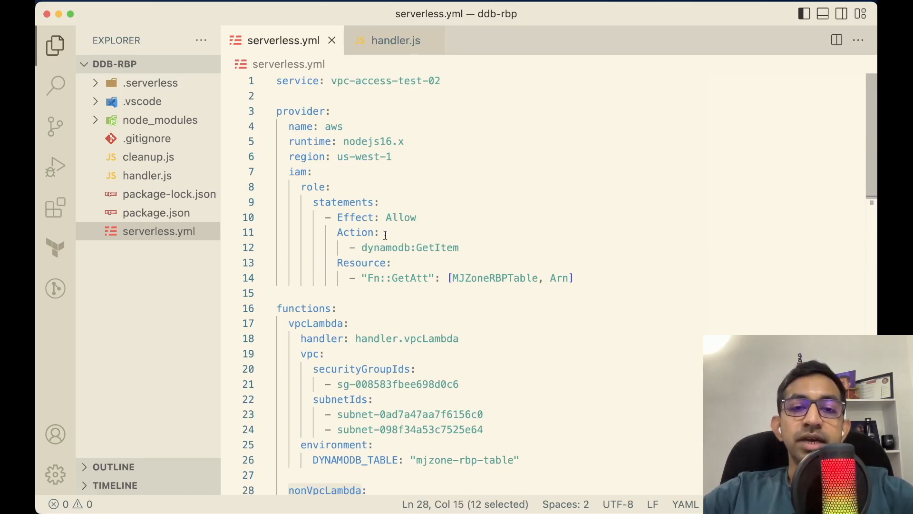
Highlight the role's Allow effect, dynamodb:GetItem action and MJZoneRBPTable resource
double_click(393, 218)
drag(363, 247, 459, 247)
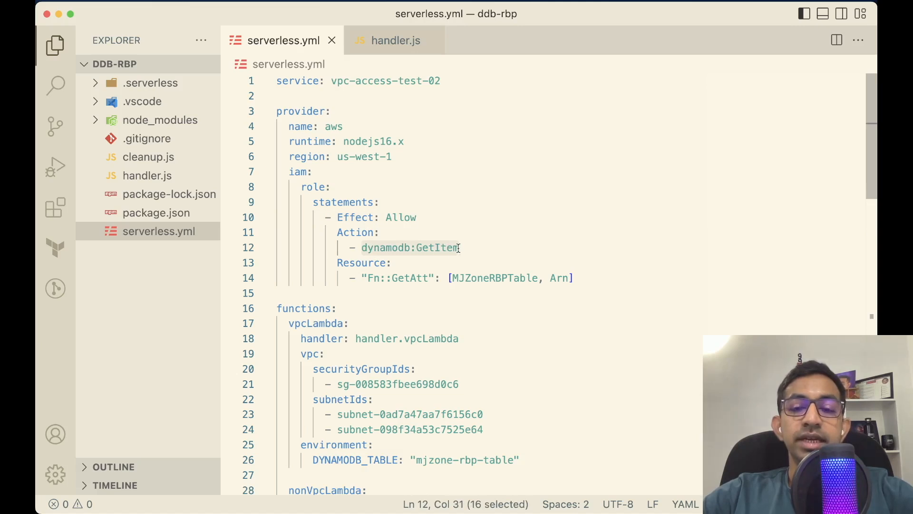
double_click(479, 278)
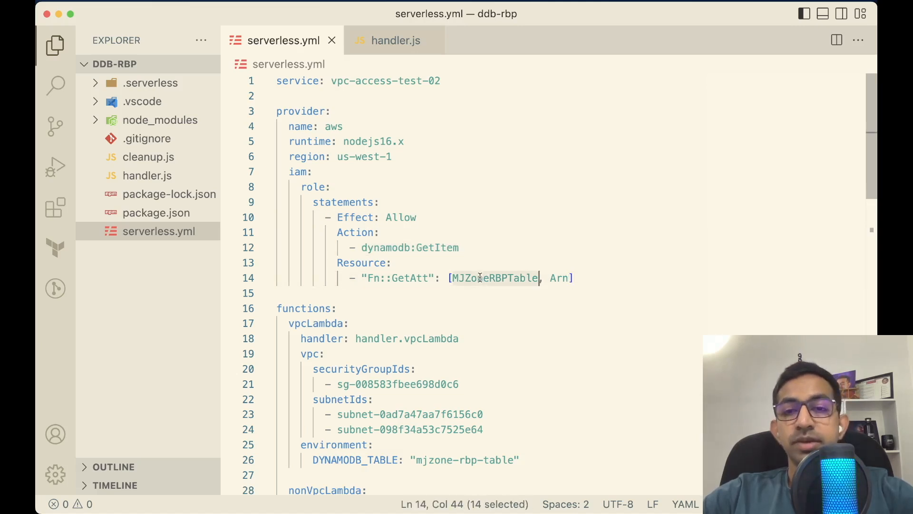
drag(578, 278, 448, 278)
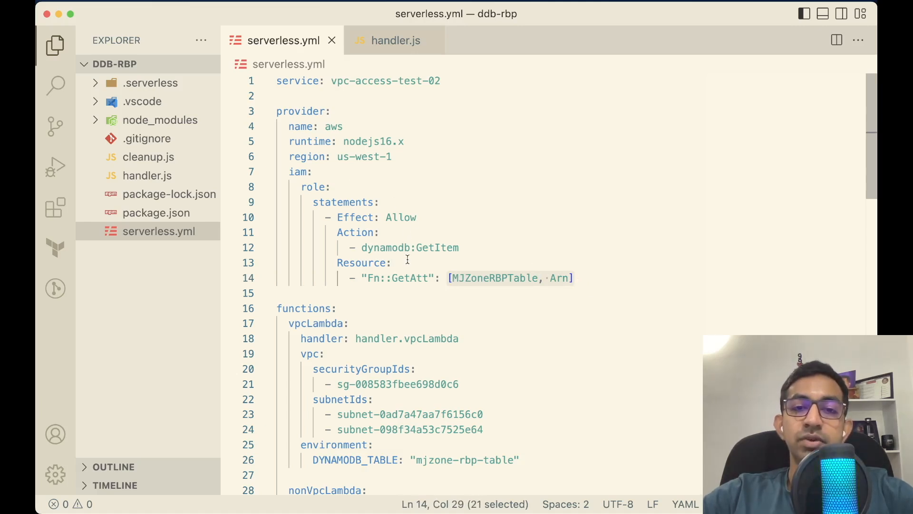
drag(361, 248, 460, 252)
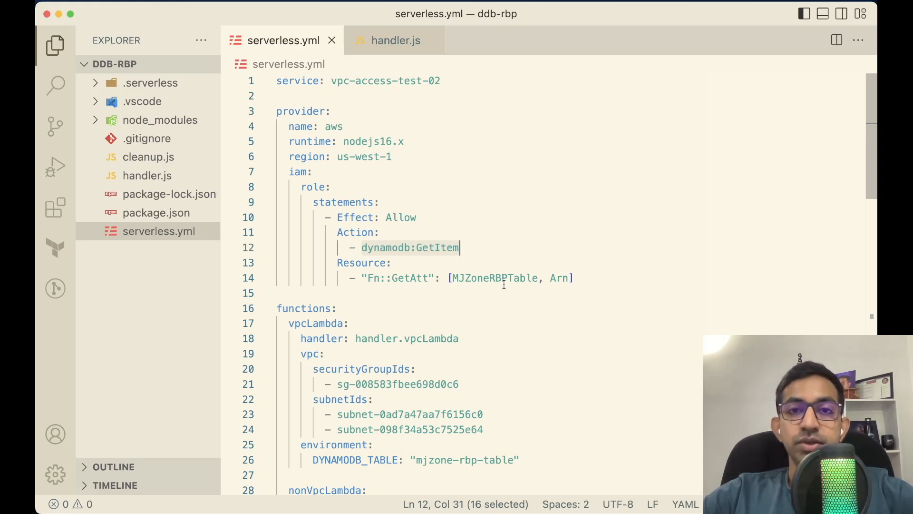
Switch back to the nonVpcLambda function page in the Lambda console
key(ctrl+Up)
click(440, 208)
click(339, 126)
Run a test invocation of nonVpcLambda and expand its execution result details
double_click(325, 119)
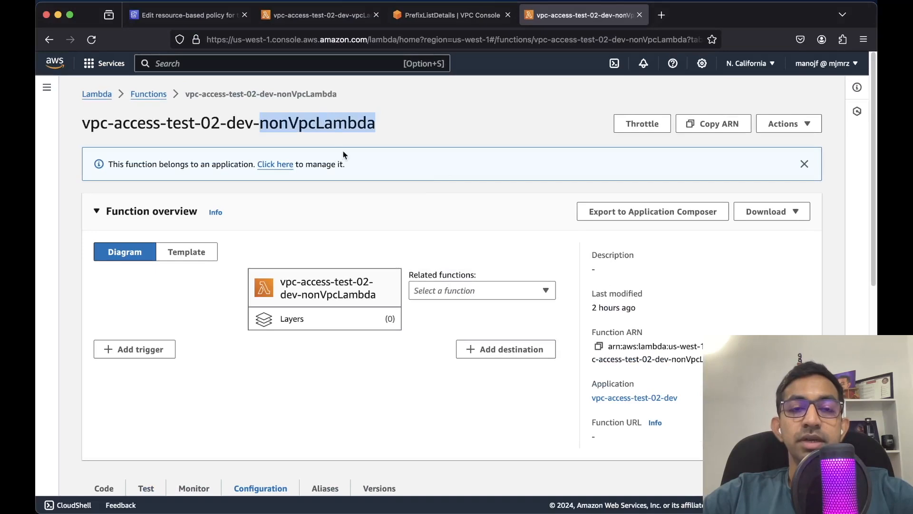
scroll(371, 207, down, 6)
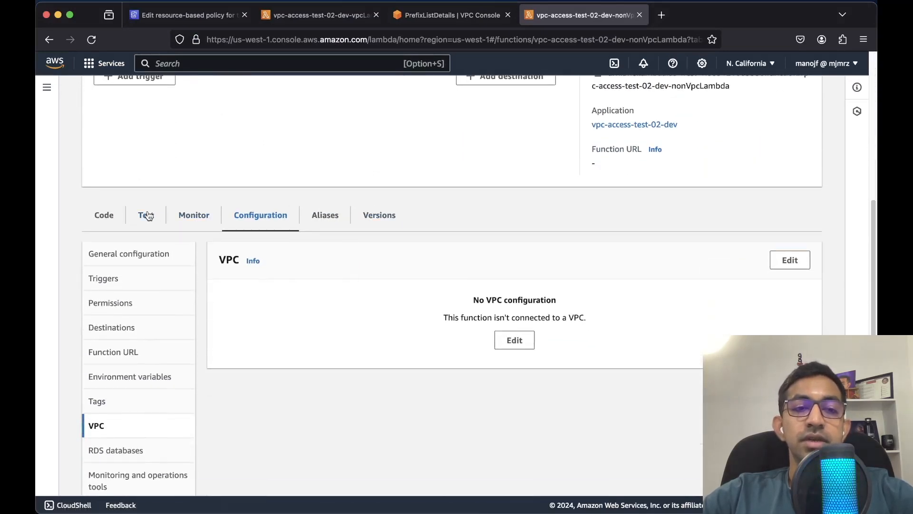
click(147, 217)
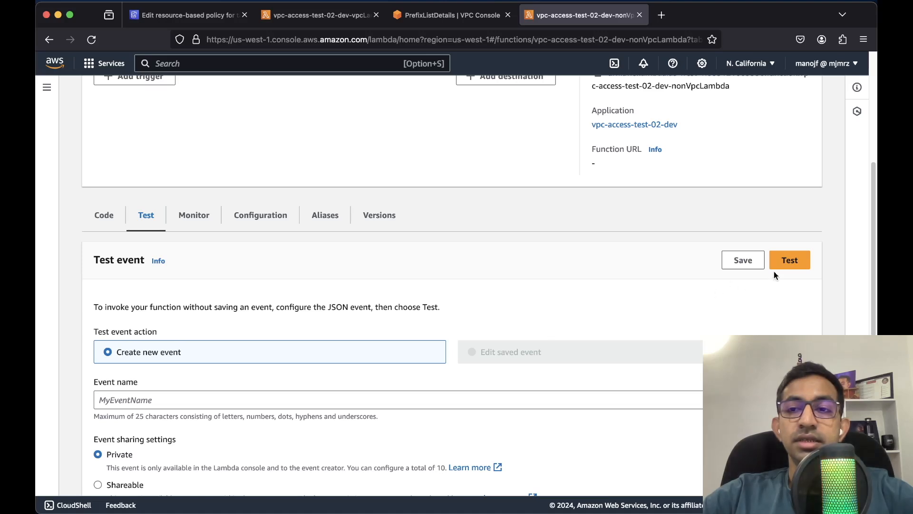
click(785, 261)
scroll(449, 329, down, 1)
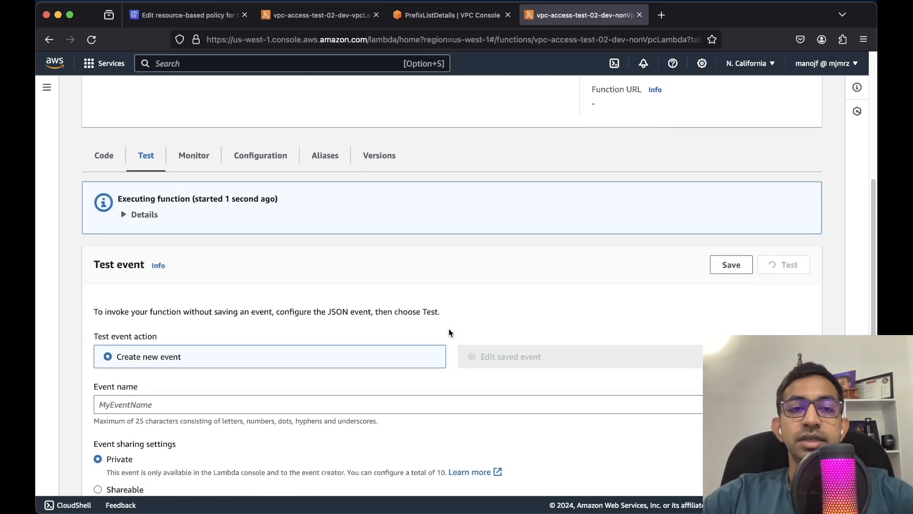
click(146, 220)
scroll(244, 319, down, 2)
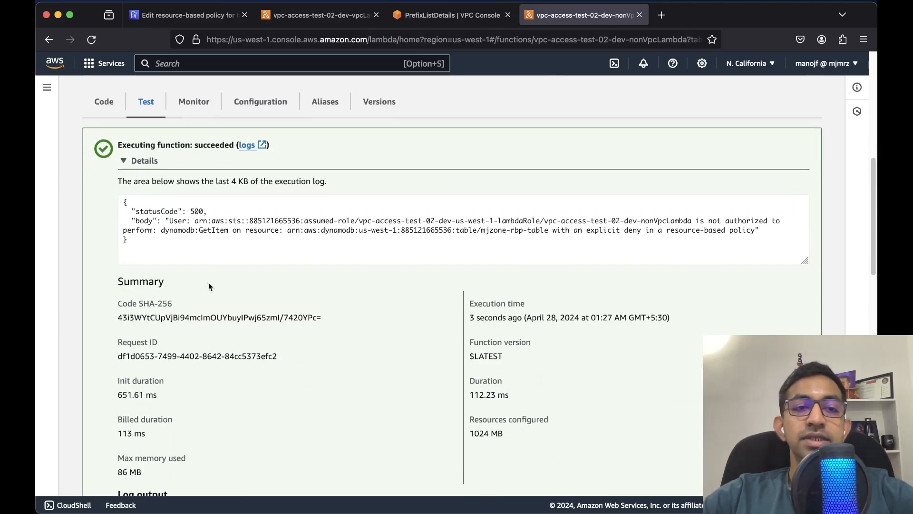
Enlarge the log and point out statusCode 500 and the lambdaRole calling identity
key(super+plus)
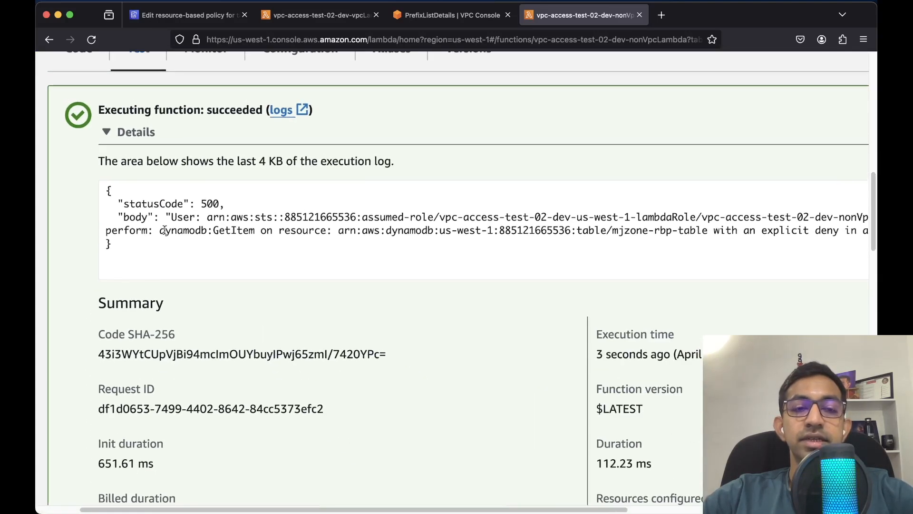
double_click(167, 203)
click(211, 203)
double_click(211, 203)
key(super+plus)
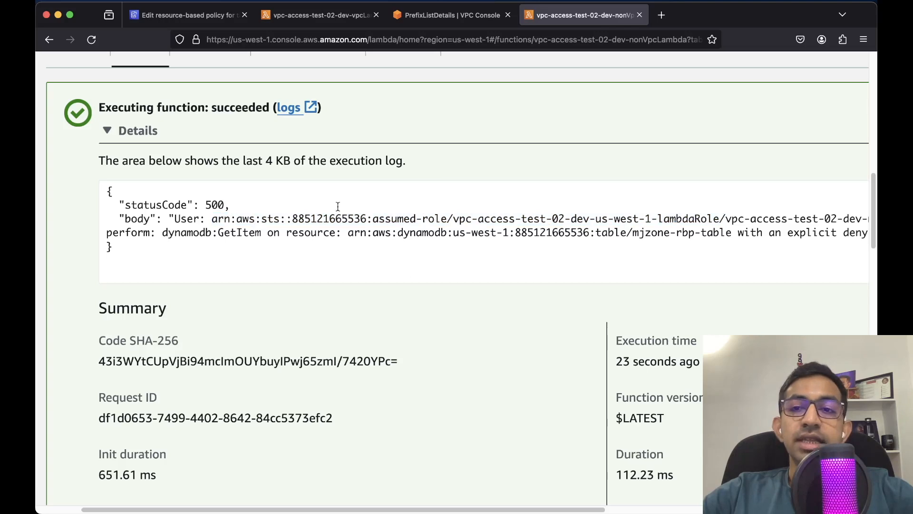
double_click(691, 218)
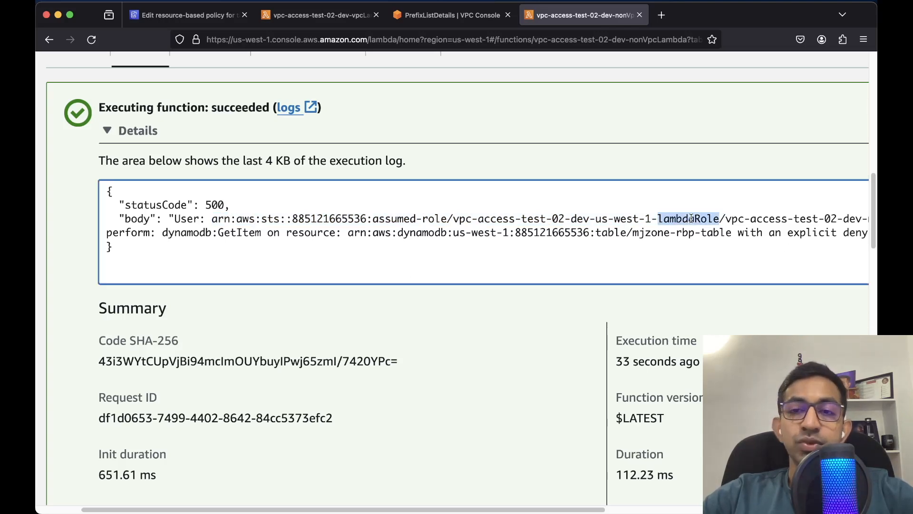
scroll(691, 218, right, 10)
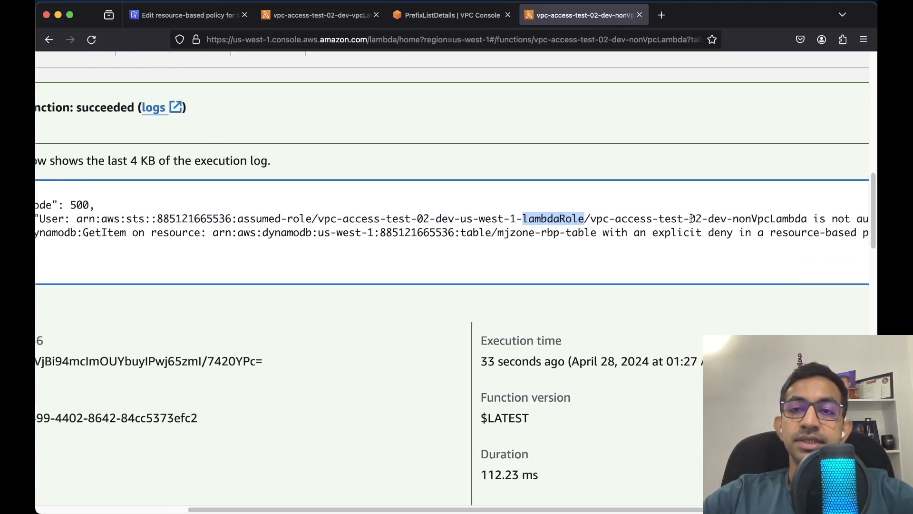
scroll(691, 218, right, 1)
click(726, 219)
Read the error: dynamodb:GetItem on mjzone-rbp-table explicitly denied by the resource-based policy
drag(689, 209, 820, 216)
scroll(583, 226, left, 10)
scroll(583, 226, right, 1)
drag(222, 232, 319, 231)
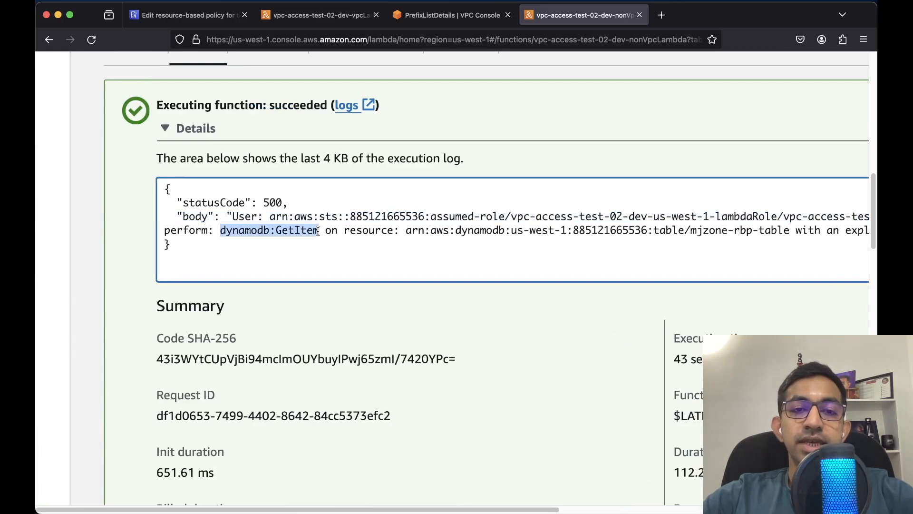
scroll(319, 231, right, 3)
double_click(261, 230)
scroll(452, 243, right, 4)
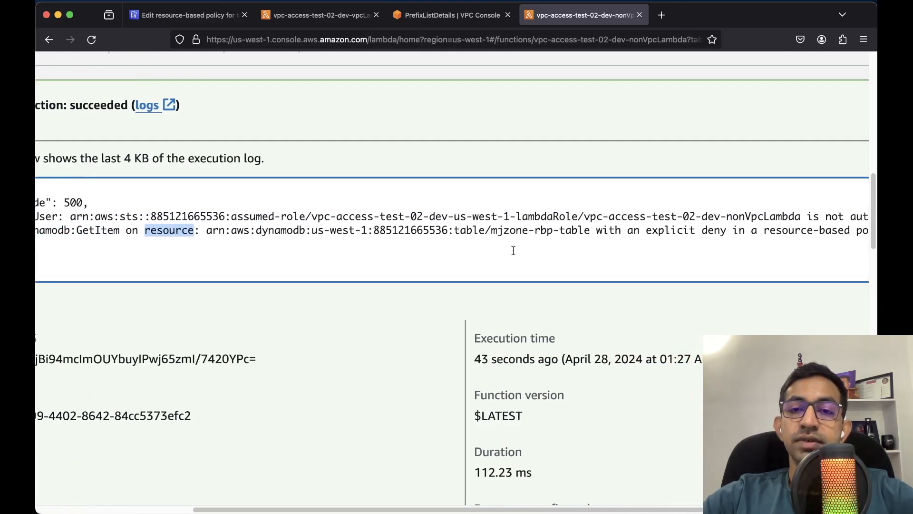
drag(490, 232, 585, 234)
scroll(494, 231, right, 4)
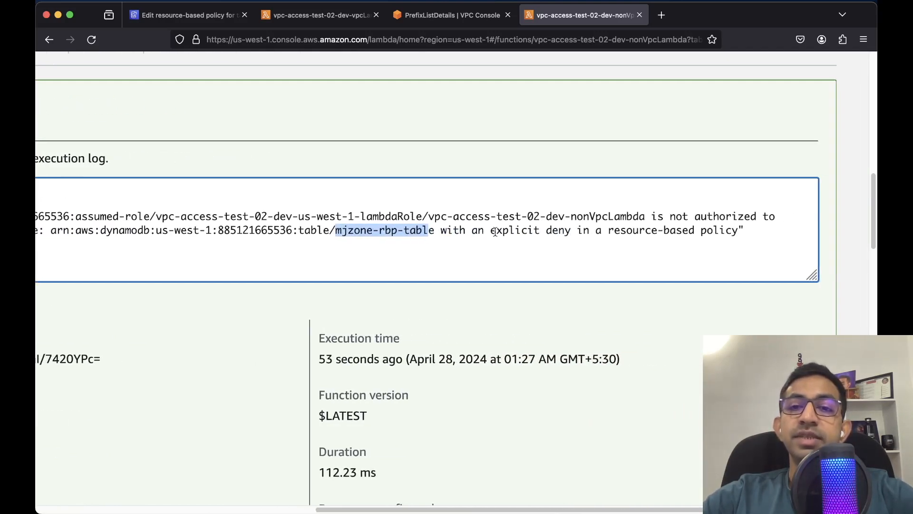
drag(489, 231, 575, 235)
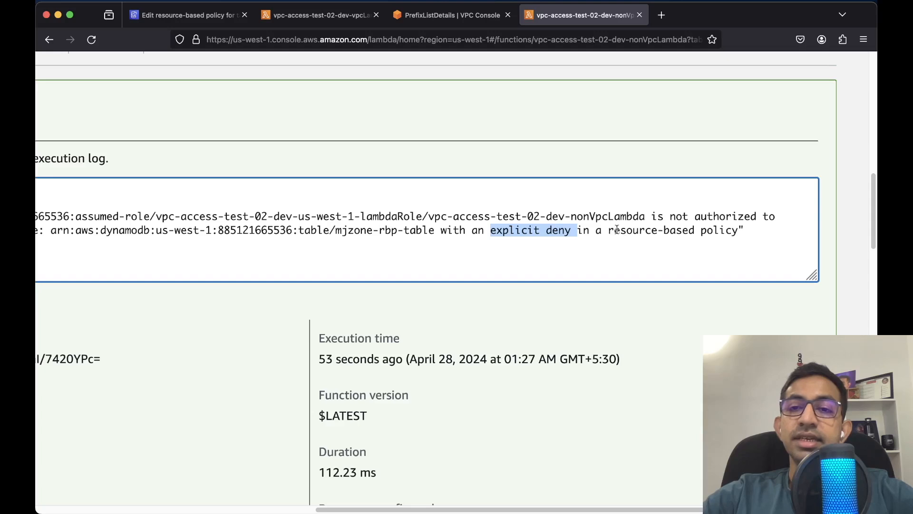
drag(608, 231, 736, 232)
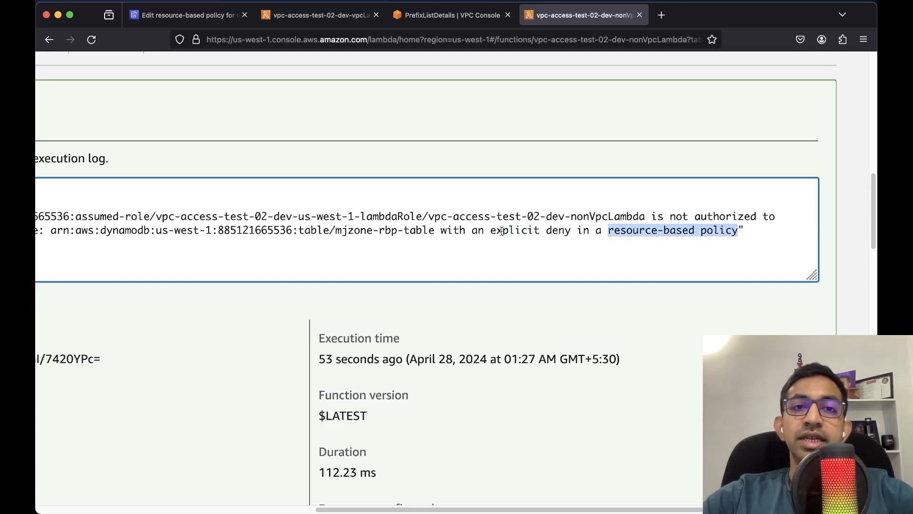
Review the DenyAccessUnlessViaVPCEndpoint statement and its aws:sourceVpce Condition in mjzone-rbp-table's policy
click(199, 17)
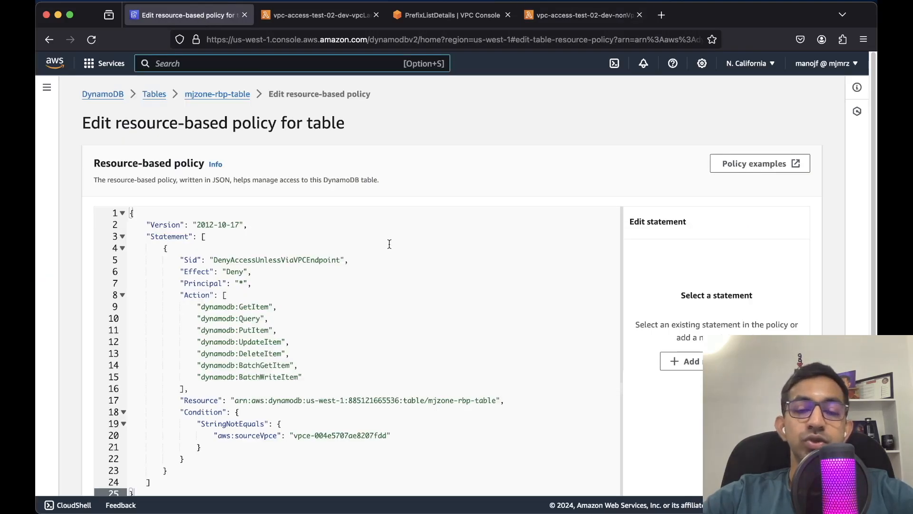
scroll(388, 243, down, 3)
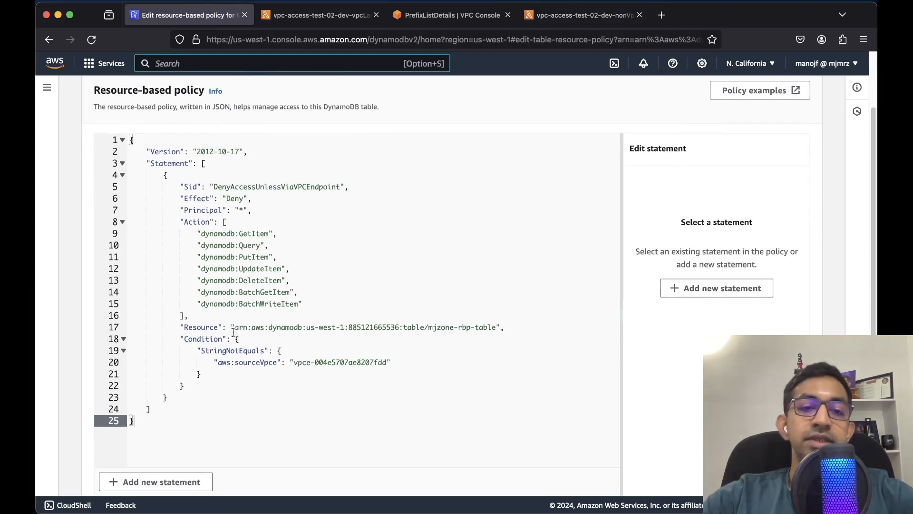
click(181, 339)
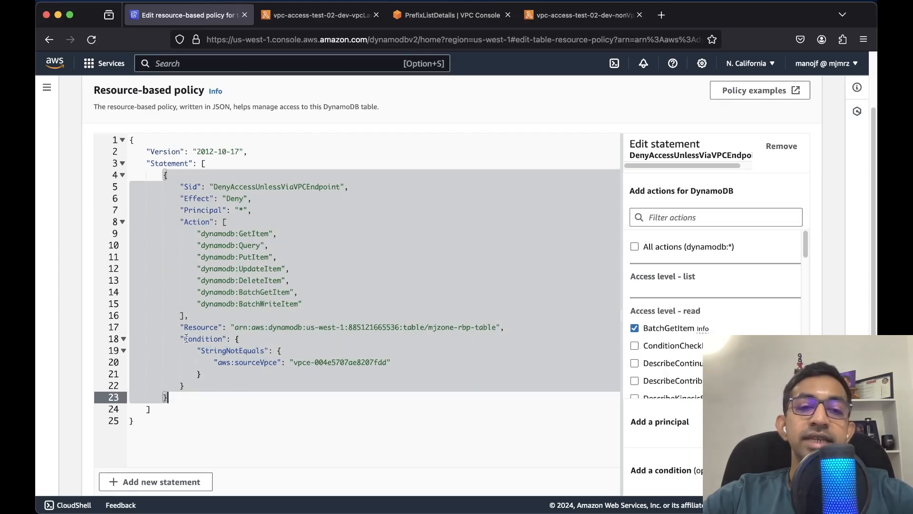
drag(184, 338, 211, 388)
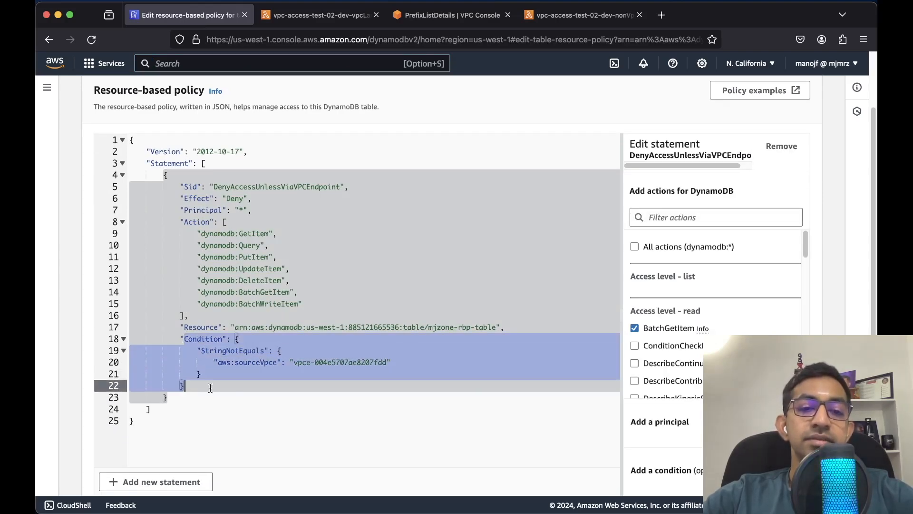
click(266, 421)
key(super+equal)
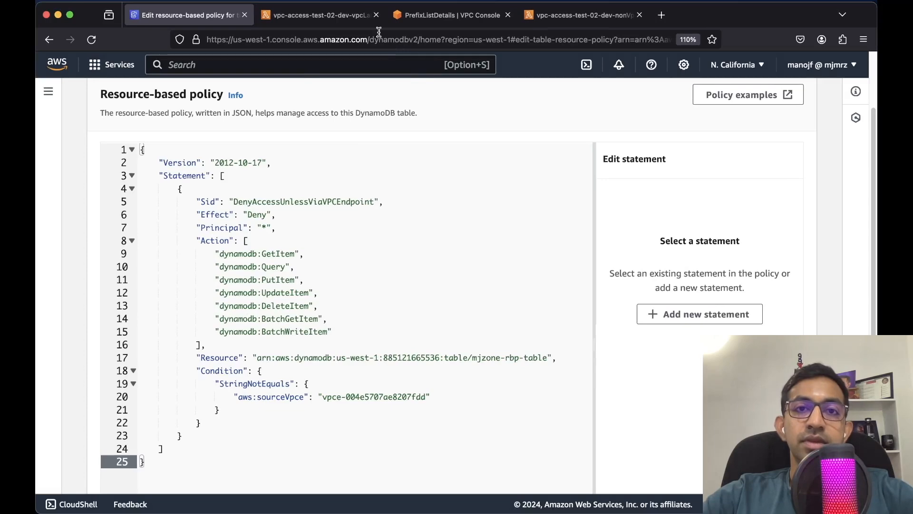
Run a test invocation of vpcLambda from its Test tab
click(334, 16)
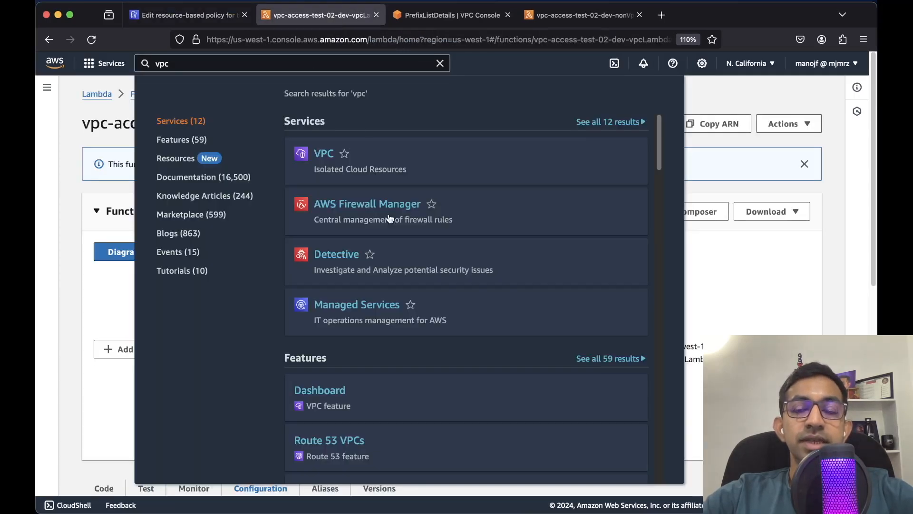
click(794, 98)
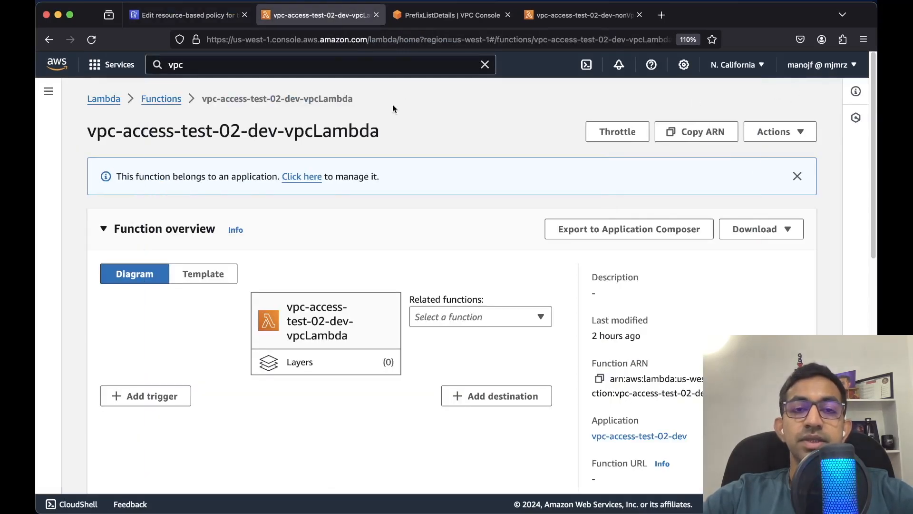
triple_click(343, 131)
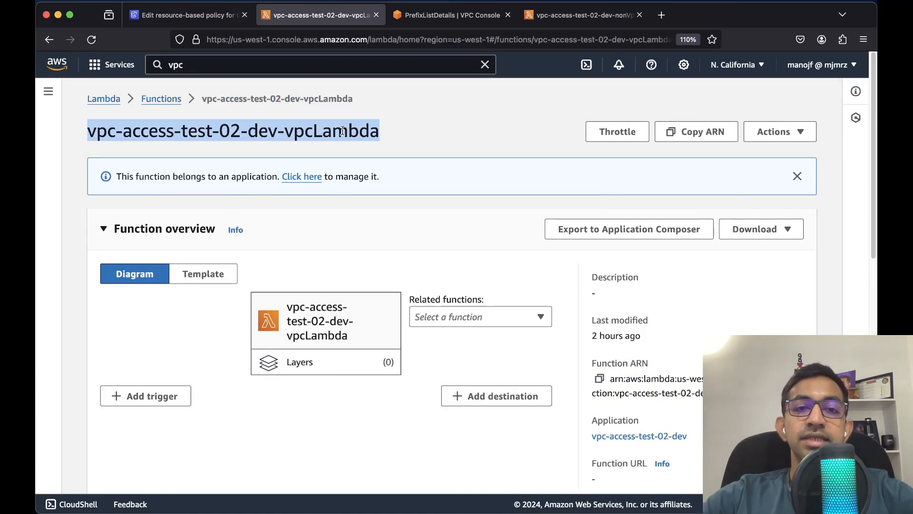
scroll(342, 131, down, 8)
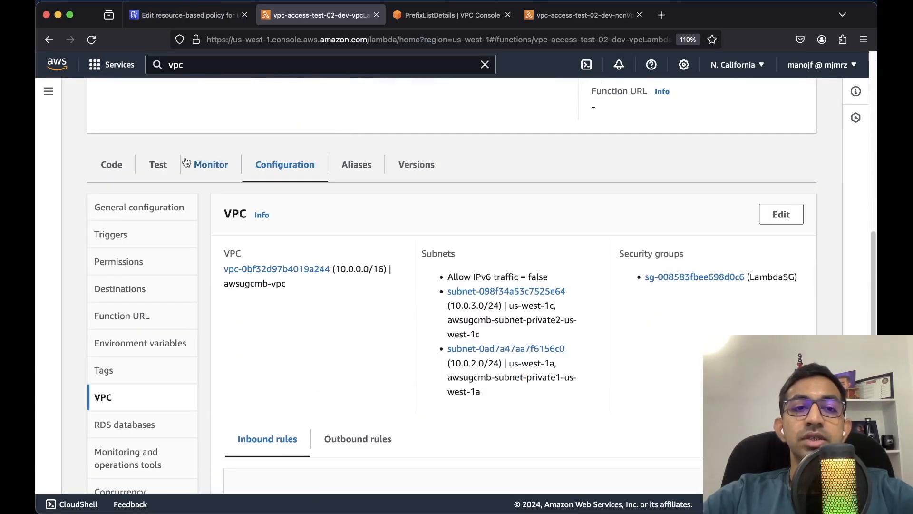
click(158, 165)
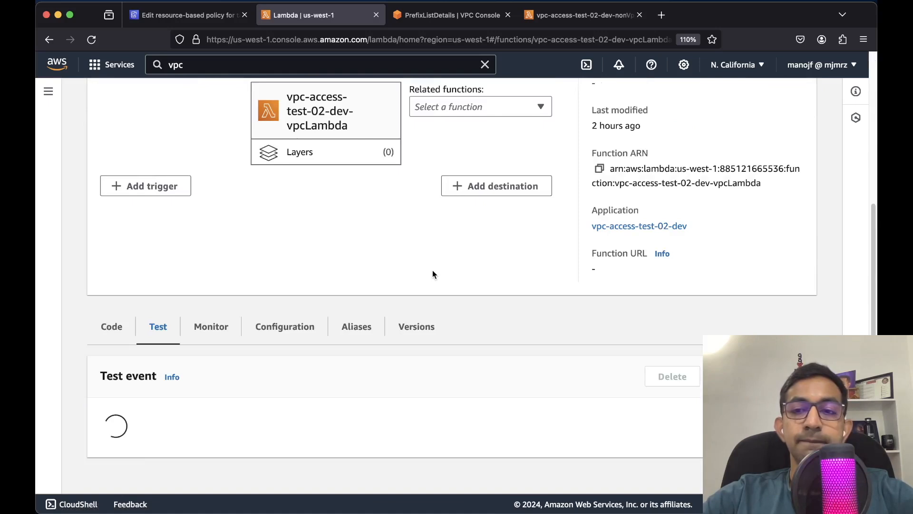
click(782, 375)
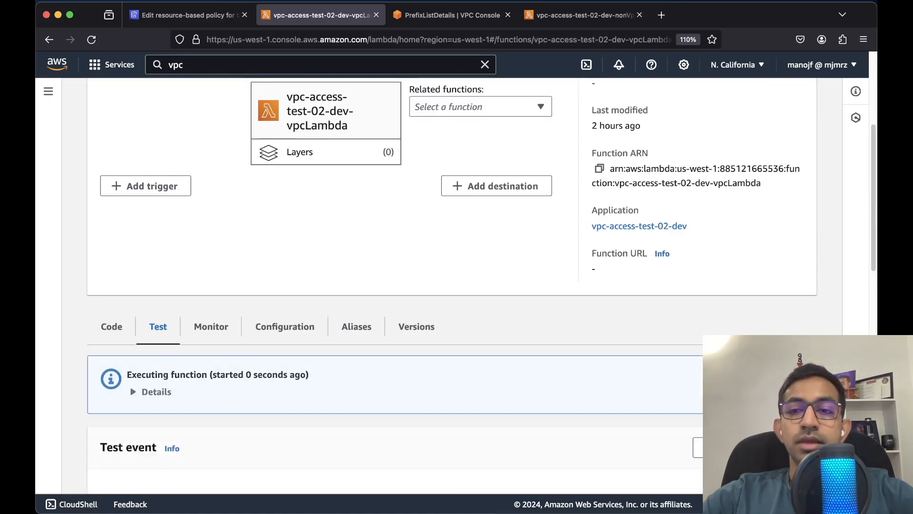
scroll(536, 327, down, 3)
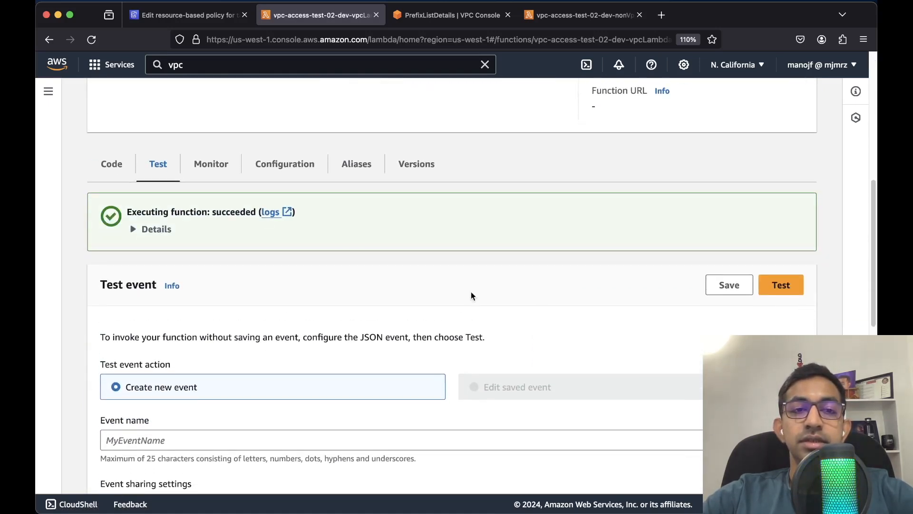
Inspect the result details: statusCode 200 and a body with the item's firstName and lastName
click(153, 229)
scroll(293, 306, down, 2)
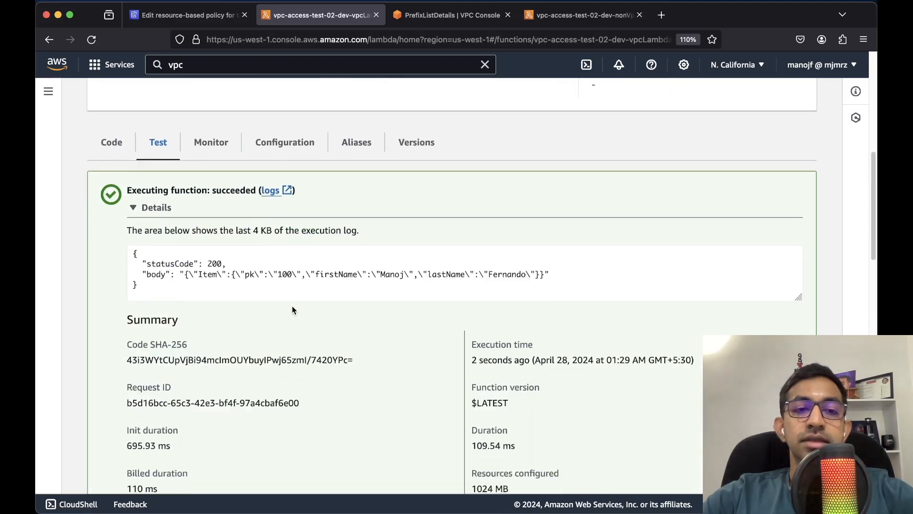
scroll(293, 306, down, 1)
scroll(192, 256, up, 3)
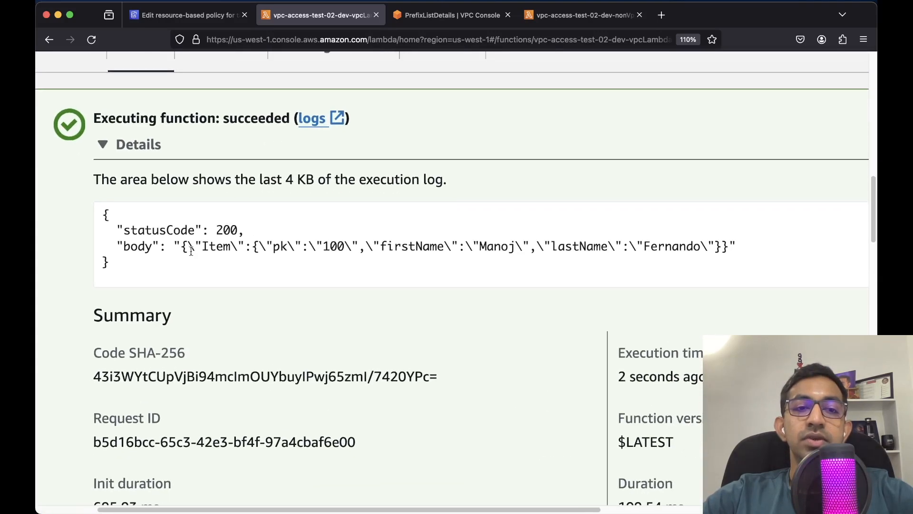
double_click(228, 231)
double_click(142, 248)
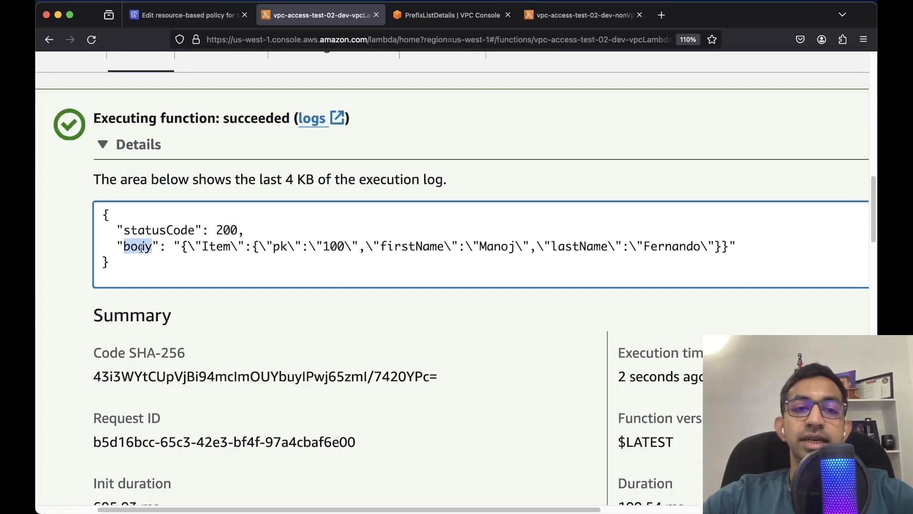
double_click(412, 248)
double_click(571, 248)
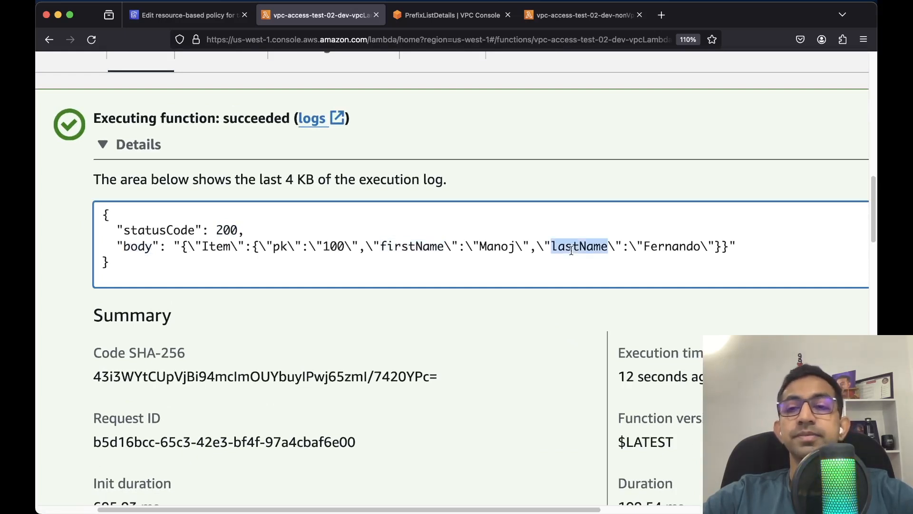
scroll(571, 251, down, 3)
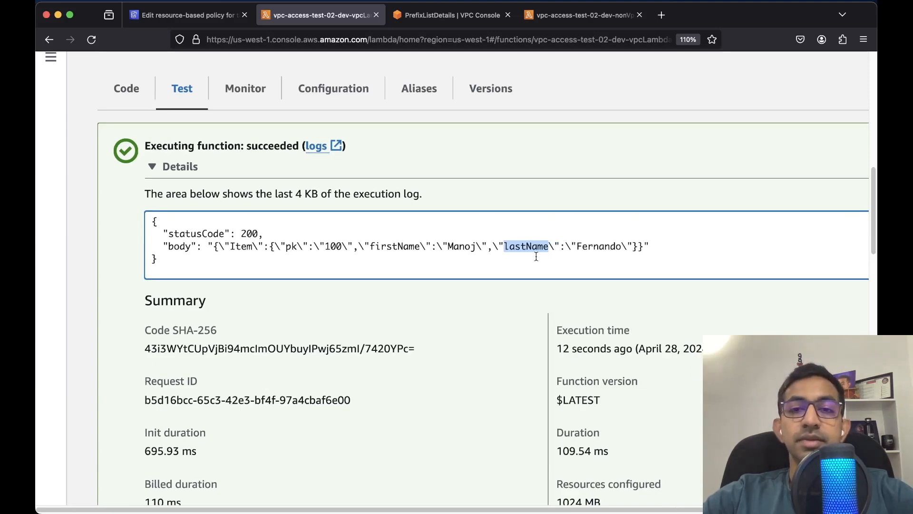
Go to the nonVpcLambda function page, then show all open windows
click(583, 15)
scroll(482, 157, up, 10)
scroll(481, 156, down, 3)
double_click(360, 132)
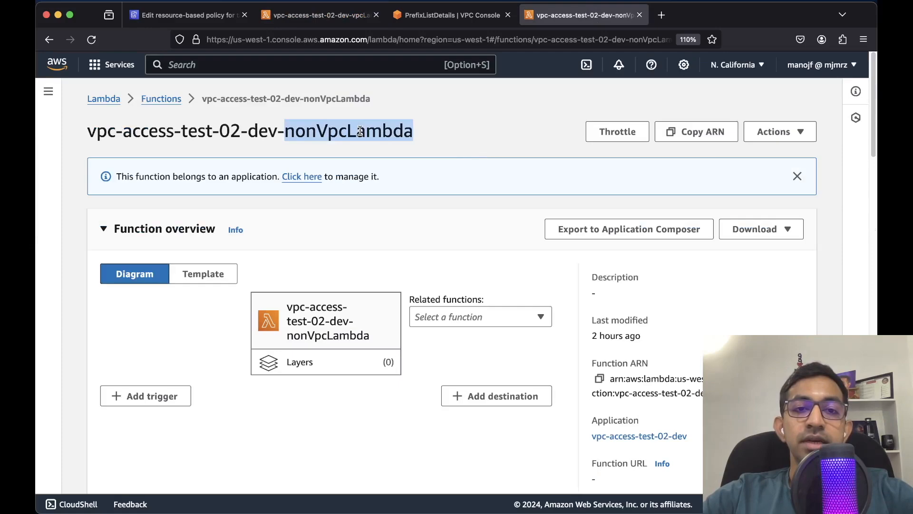
key(ctrl+Up)
In serverless.yml, comment out '- dynamodb:GetItem' in the table policy's denied actions
click(567, 161)
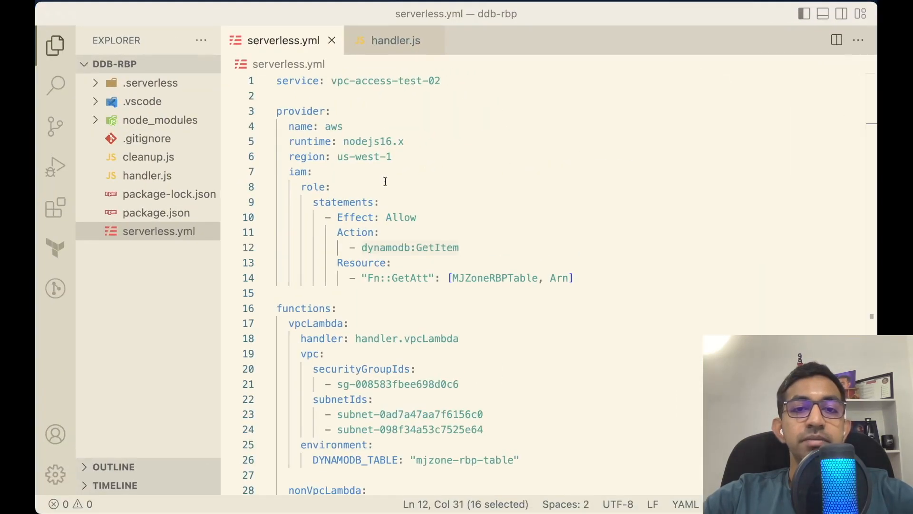
double_click(428, 247)
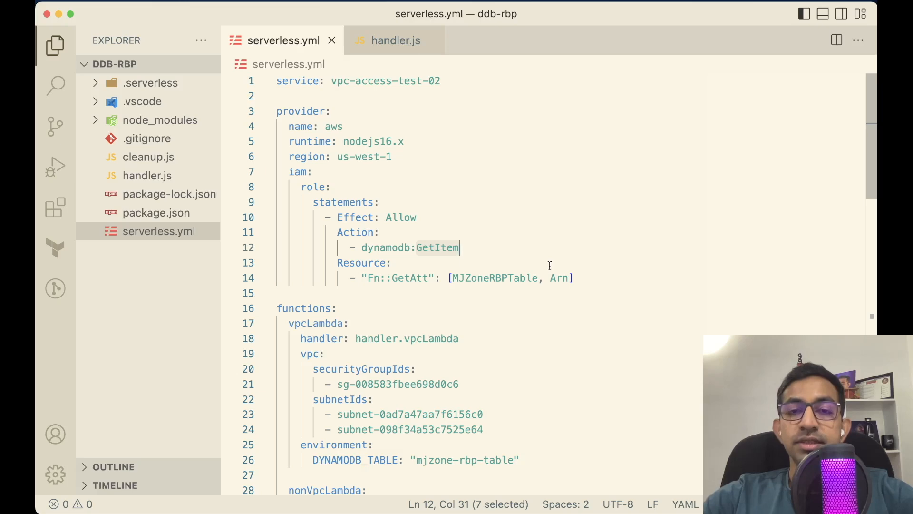
scroll(550, 265, down, 9)
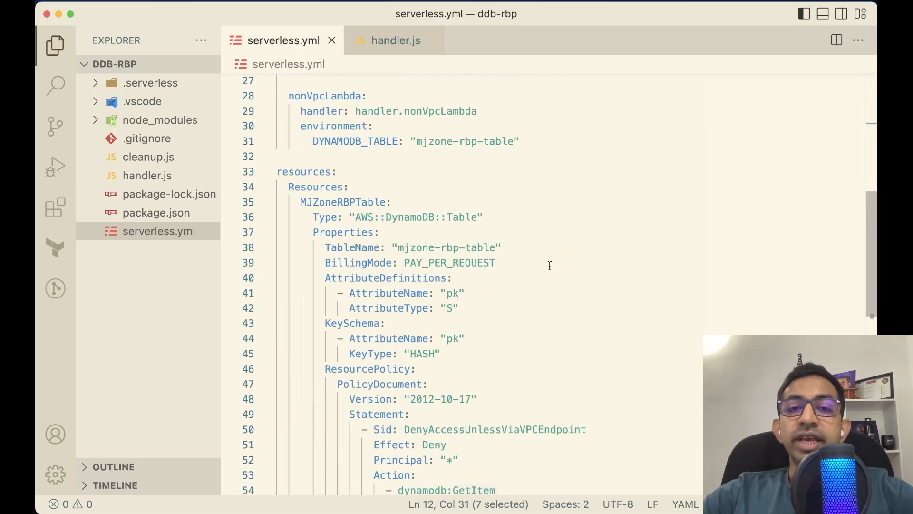
scroll(549, 265, down, 6)
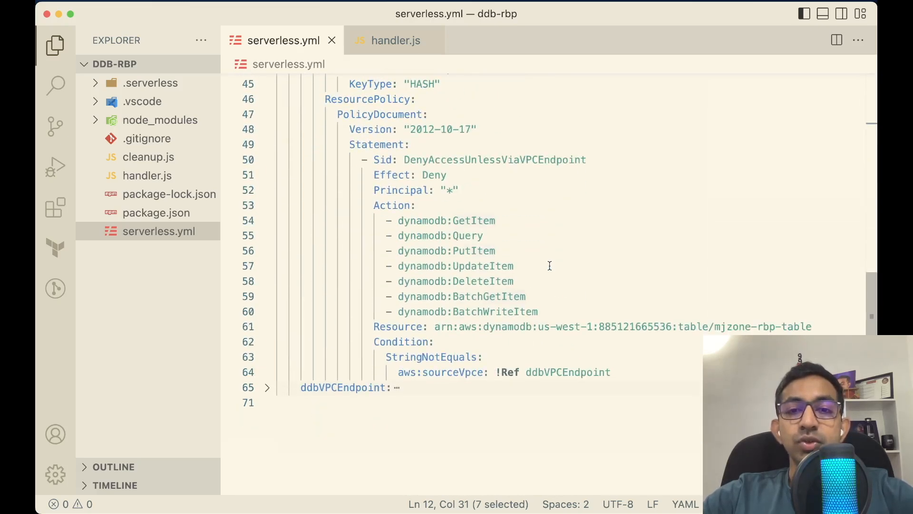
click(499, 219)
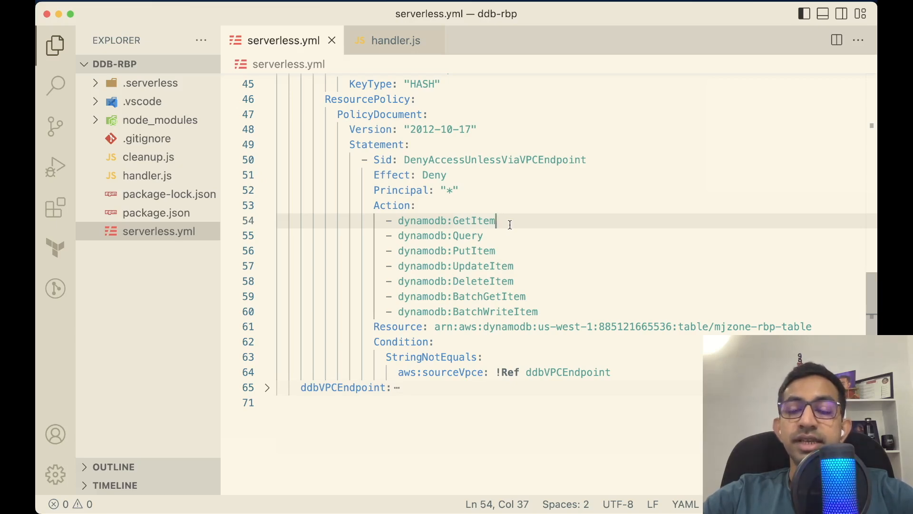
scroll(510, 225, up, 4)
scroll(507, 245, down, 3)
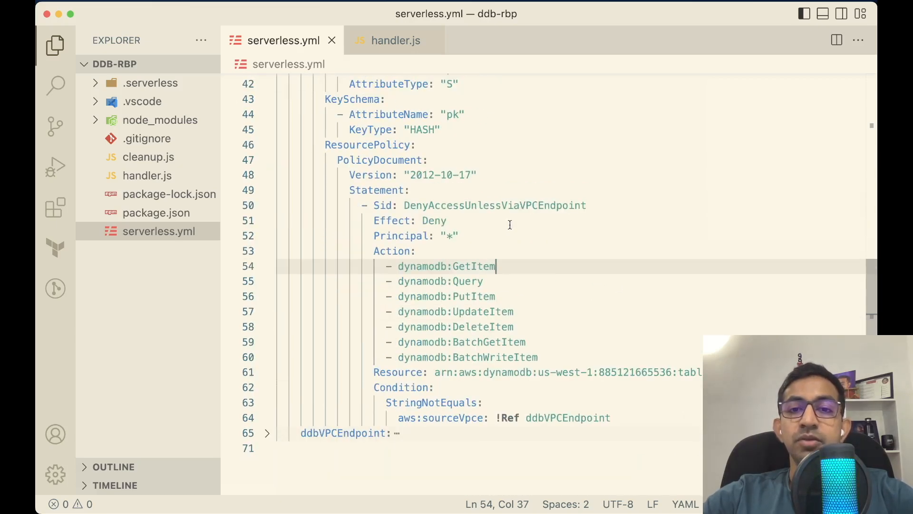
drag(504, 265, 266, 271)
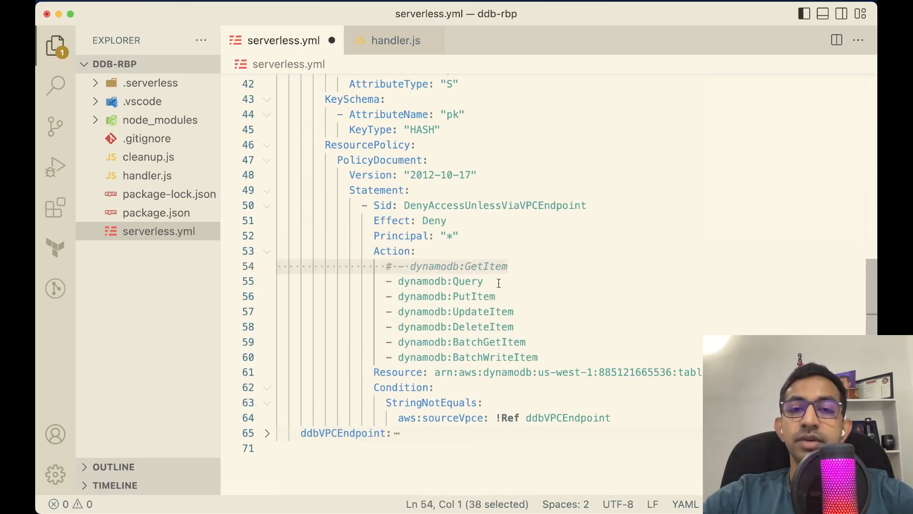
key(super+slash)
Confirm the Lambda role still allows GetItem, then rerun sls deploy in the terminal
scroll(499, 283, up, 3)
scroll(498, 283, up, 1)
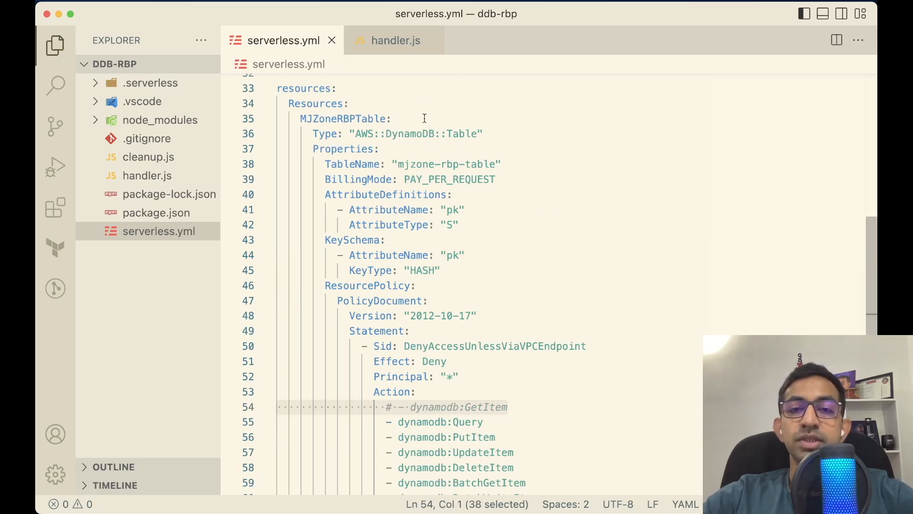
scroll(426, 302, up, 10)
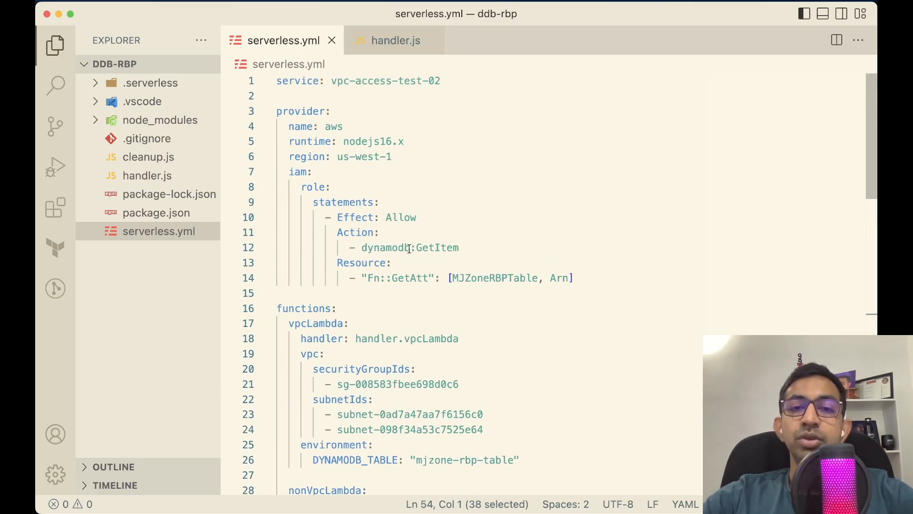
double_click(430, 249)
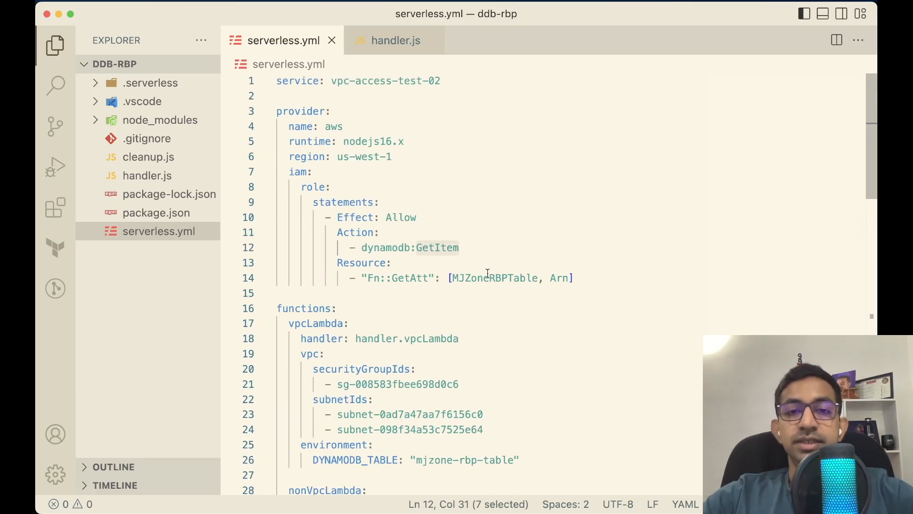
key(ctrl+grave)
key(Up)
key(Return)
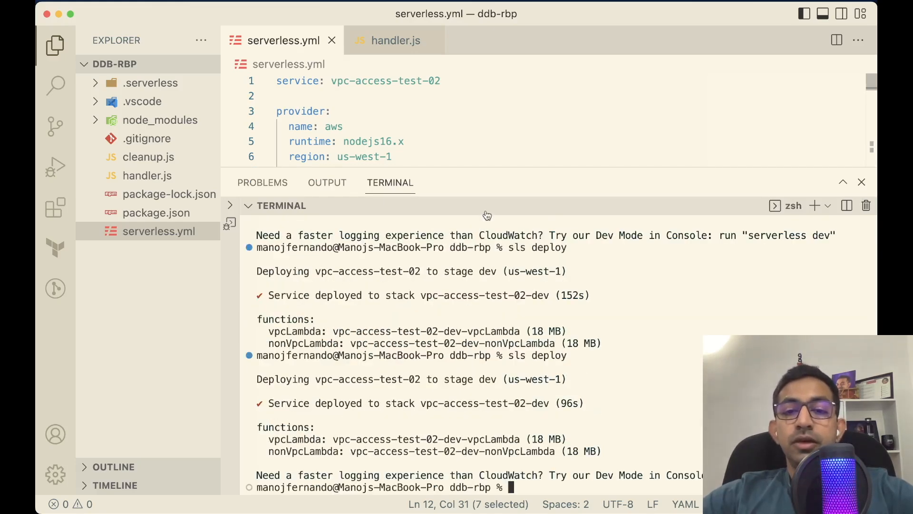
Reload mjzone-rbp-table's resource-based policy to confirm GetItem is no longer denied, then return to nonVpcLambda
key(ctrl+Up)
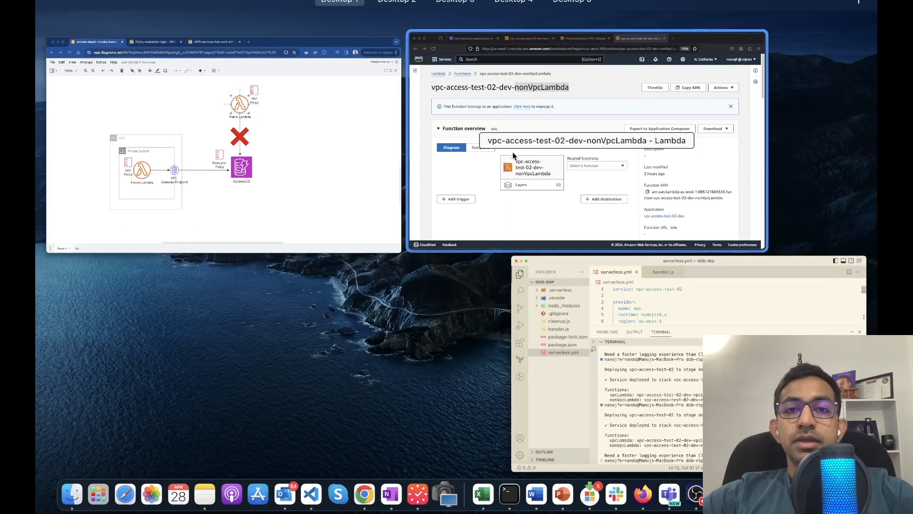
click(513, 149)
click(200, 12)
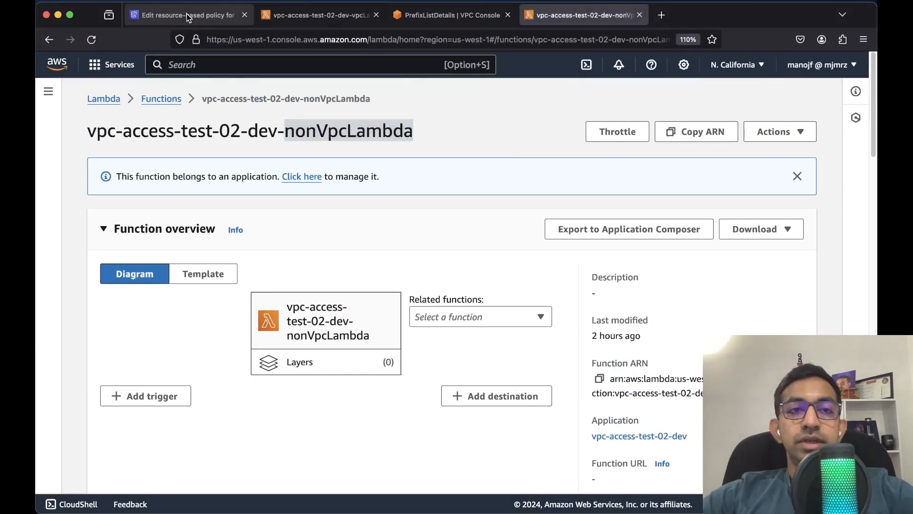
scroll(524, 150, up, 3)
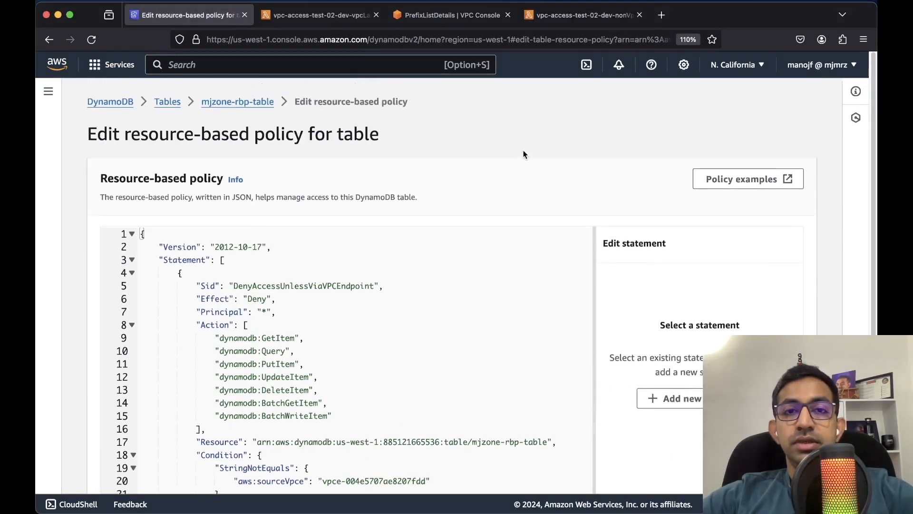
click(90, 40)
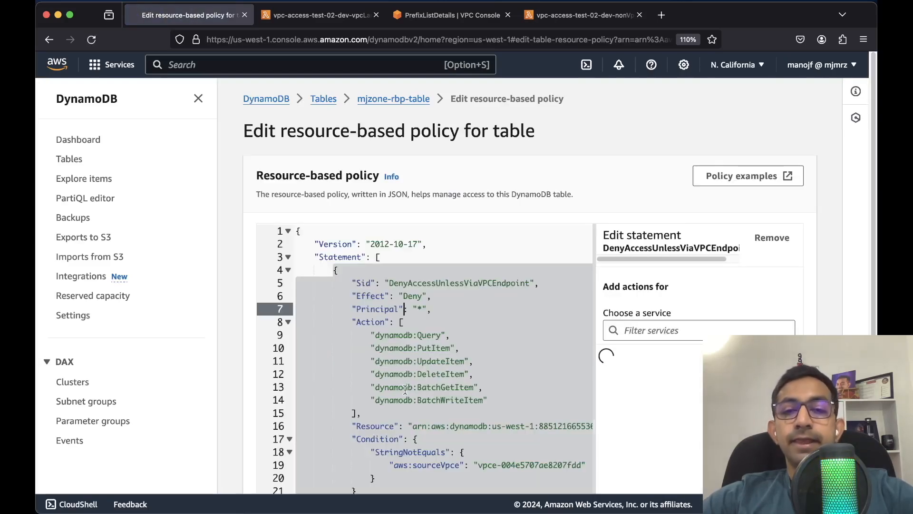
scroll(402, 383, down, 3)
scroll(426, 329, up, 5)
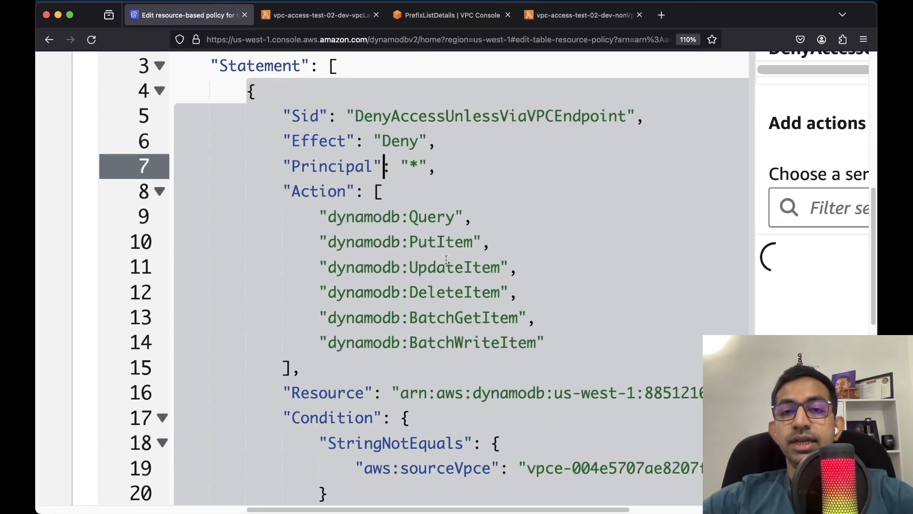
scroll(432, 256, down, 5)
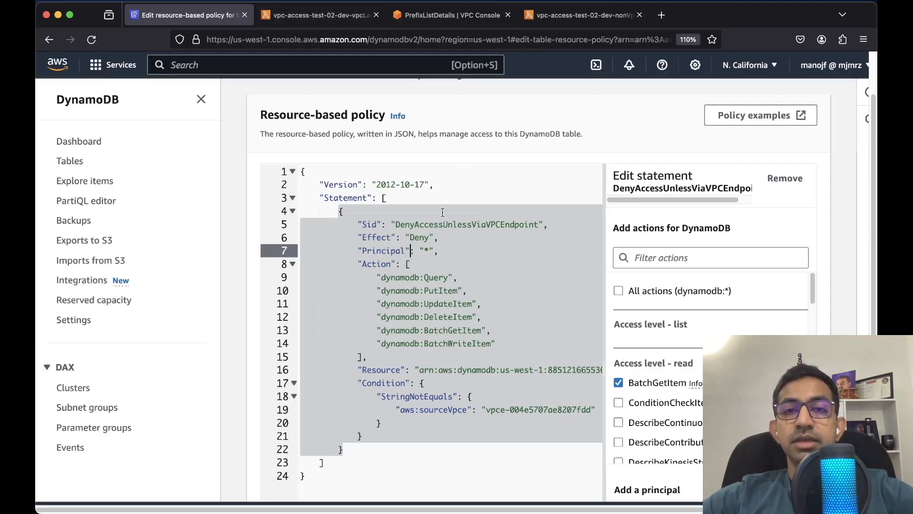
click(566, 14)
scroll(441, 251, down, 5)
Review the JSON execution log output on the nonVpcLambda Test tab
scroll(440, 251, down, 10)
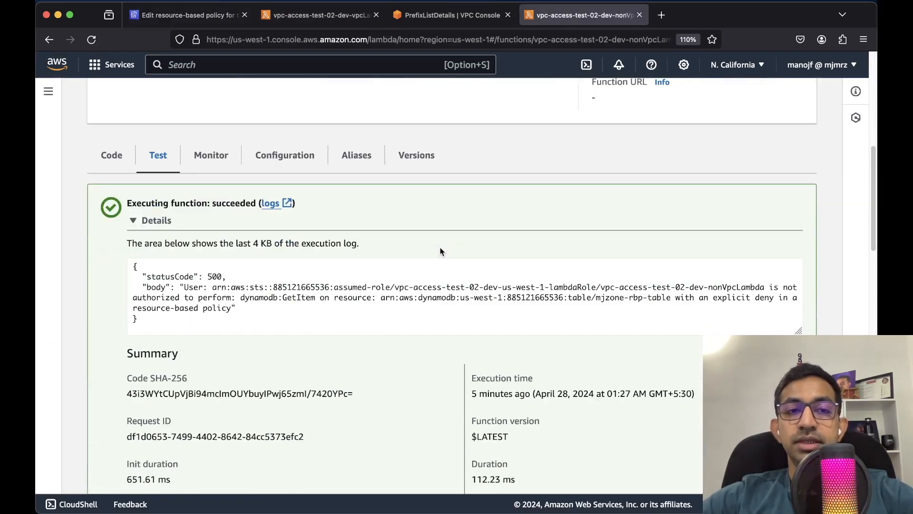
scroll(564, 301, down, 12)
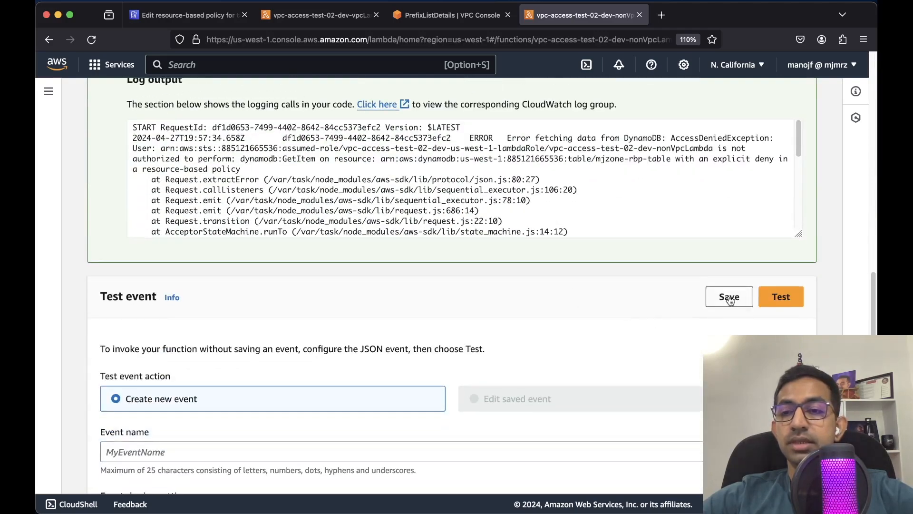
scroll(602, 300, up, 15)
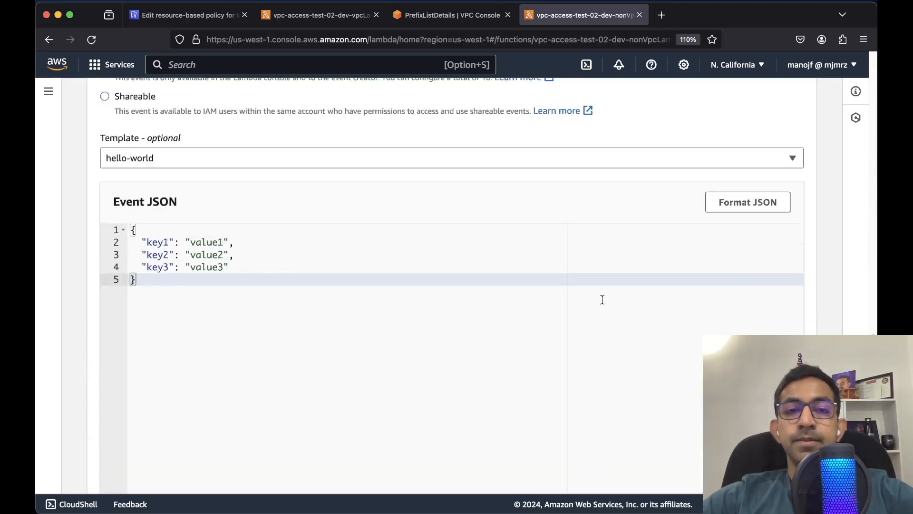
scroll(602, 304, up, 2)
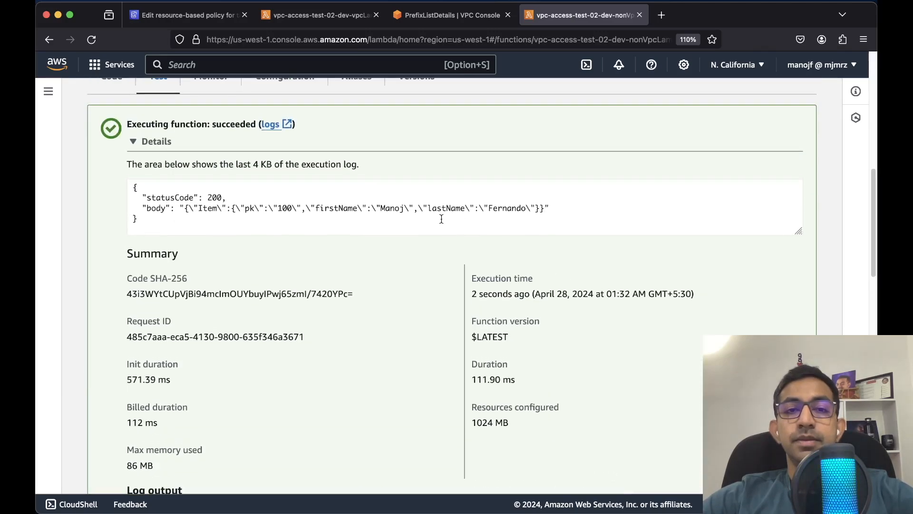
drag(144, 218, 135, 184)
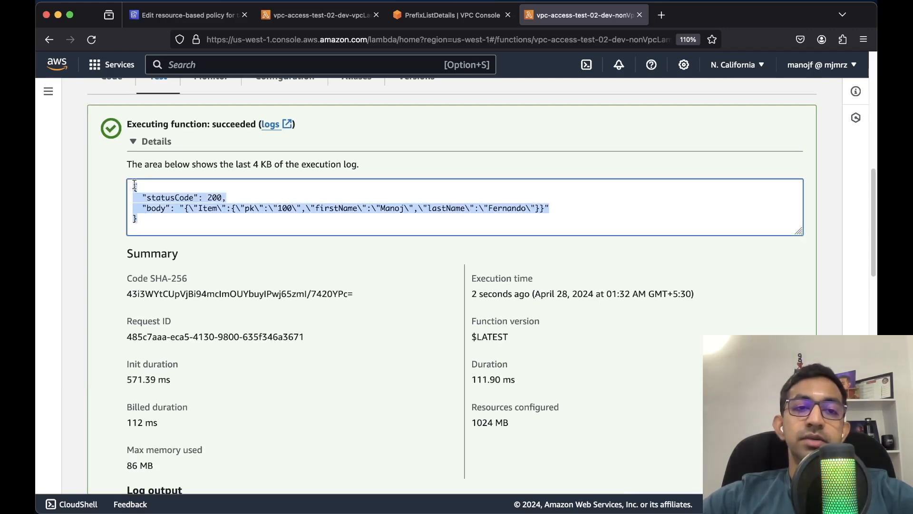
click(226, 213)
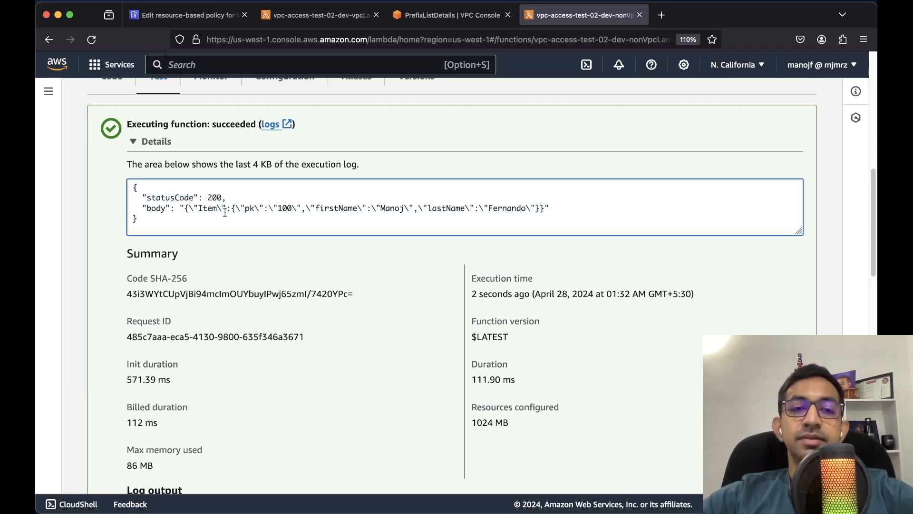
Rerun the vpcLambda test and check it returns status 200 with item pk 100
click(304, 20)
scroll(348, 205, down, 5)
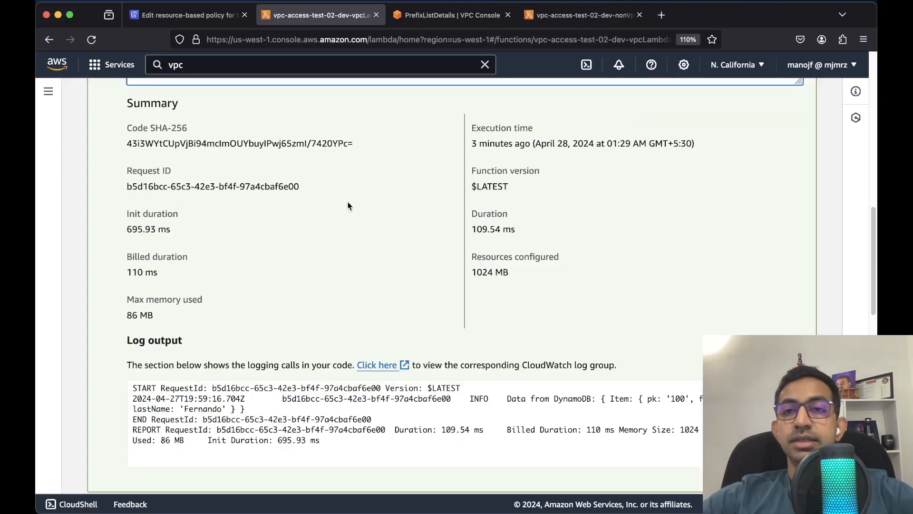
scroll(349, 205, down, 8)
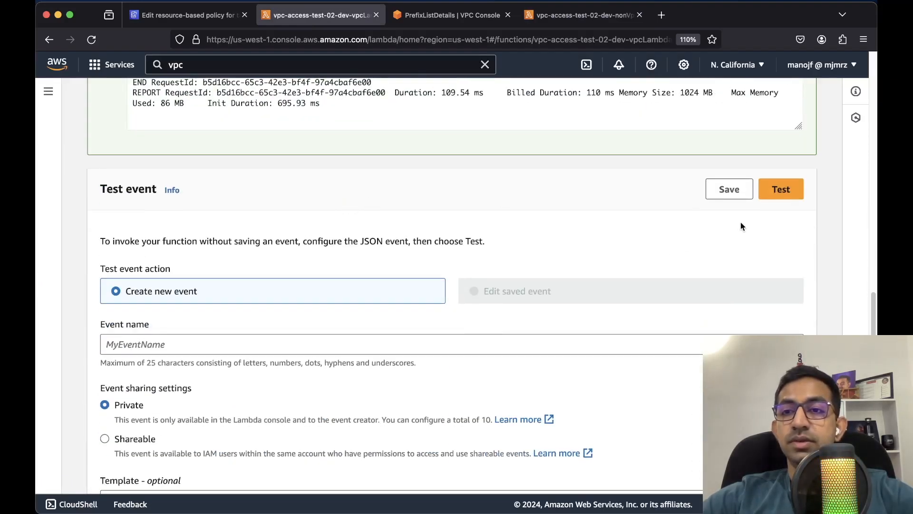
click(779, 195)
scroll(537, 187, up, 7)
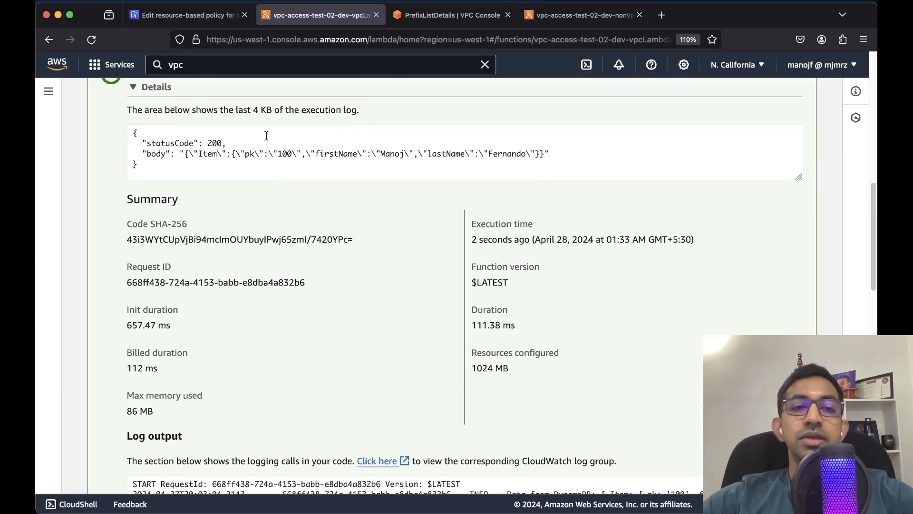
scroll(259, 202, up, 1)
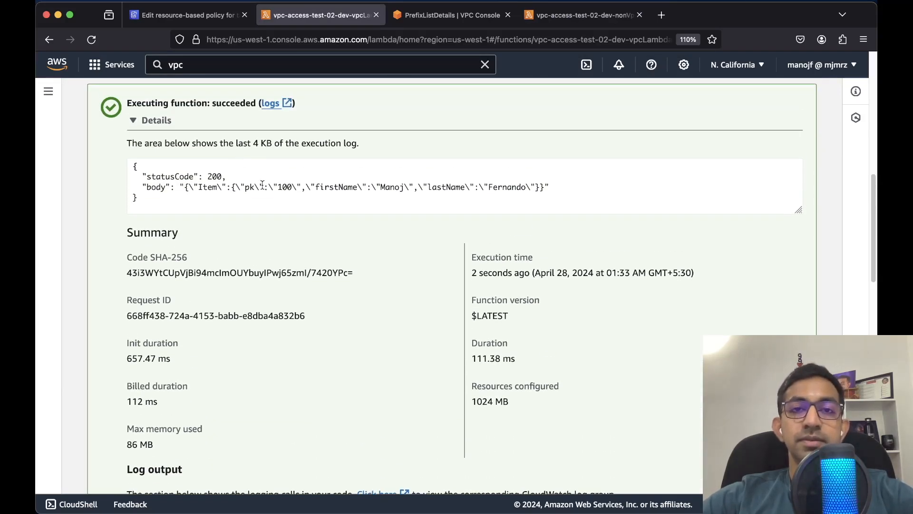
Show the IAM Policy evaluation logic page on identity-based with resource-based policies, zoomed in briefly
key(ctrl+Up)
click(334, 184)
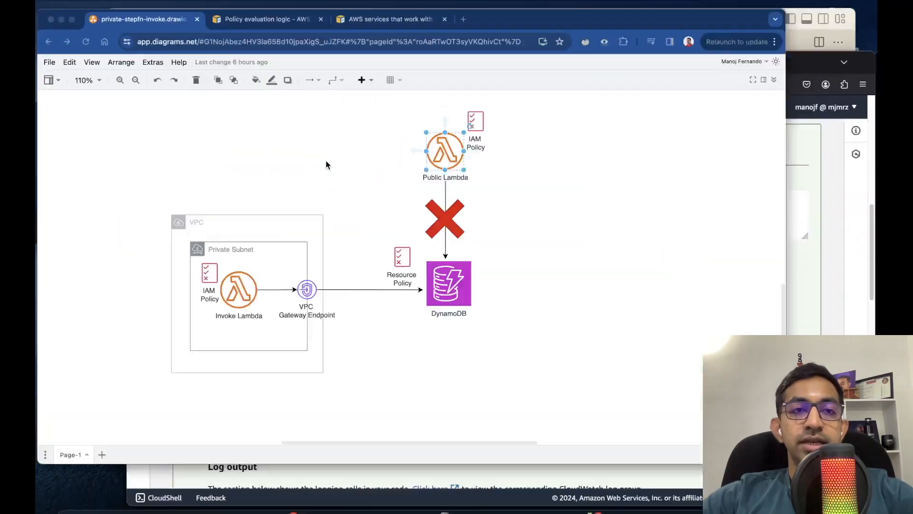
click(293, 14)
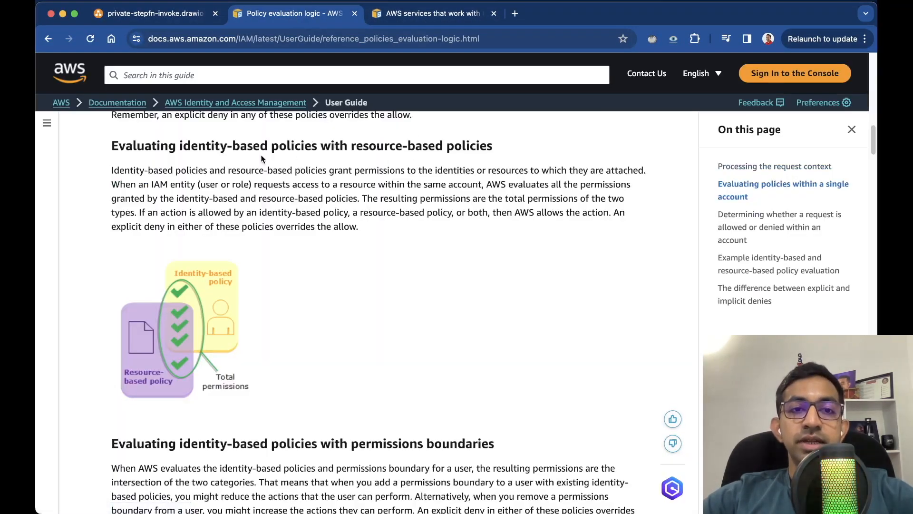
key(super+equal)
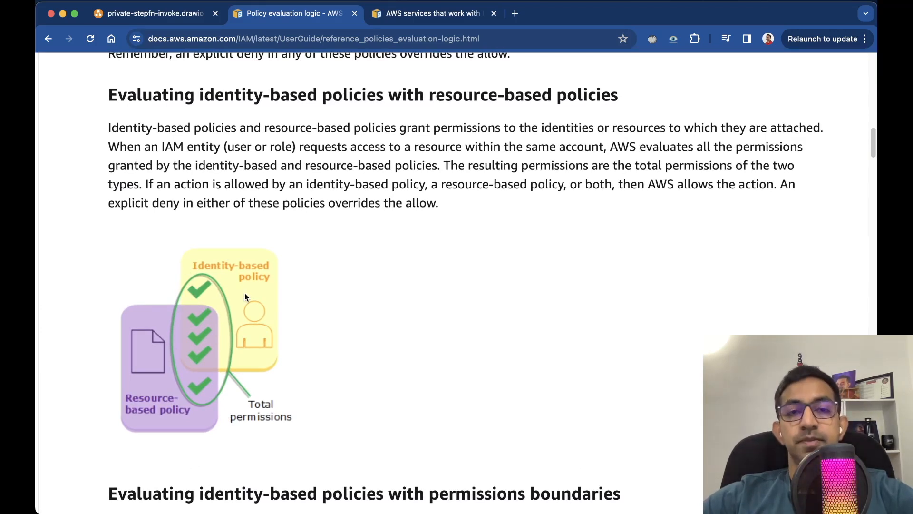
key(super+minus)
key(ctrl+Up)
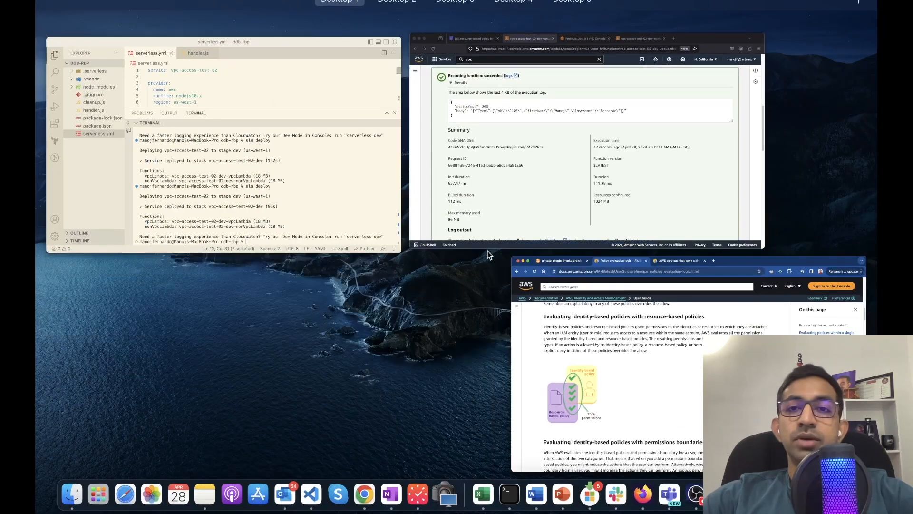
In the resource-based policy editor, examine the Deny effect on line 6 and Principal on line 7
click(537, 198)
scroll(537, 198, up, 5)
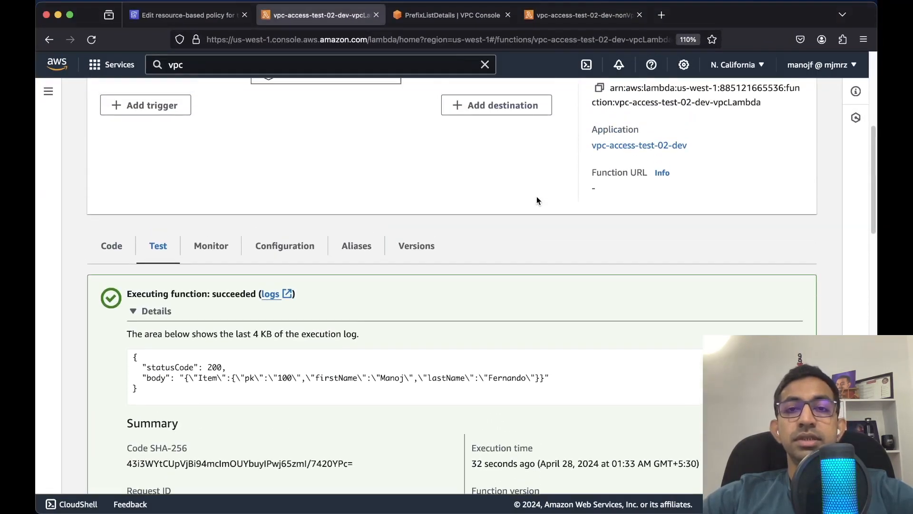
key(ctrl+shift+Tab)
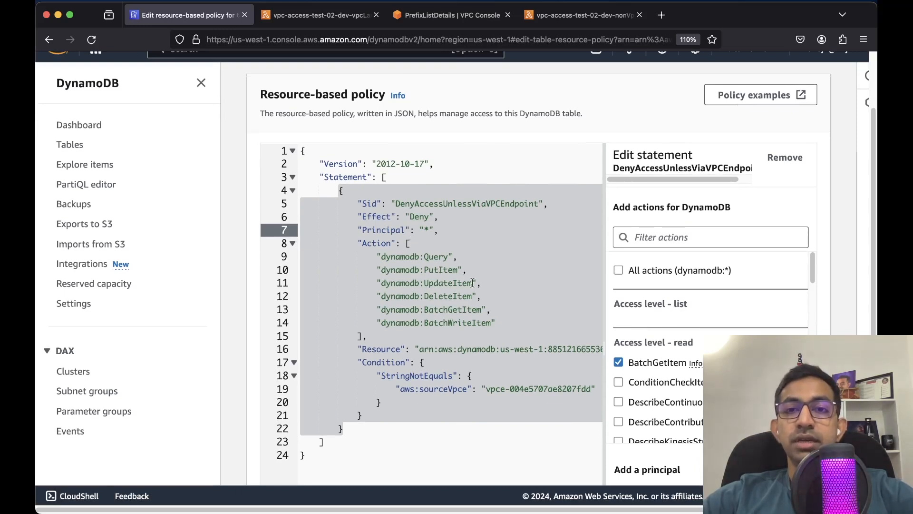
double_click(416, 216)
click(428, 230)
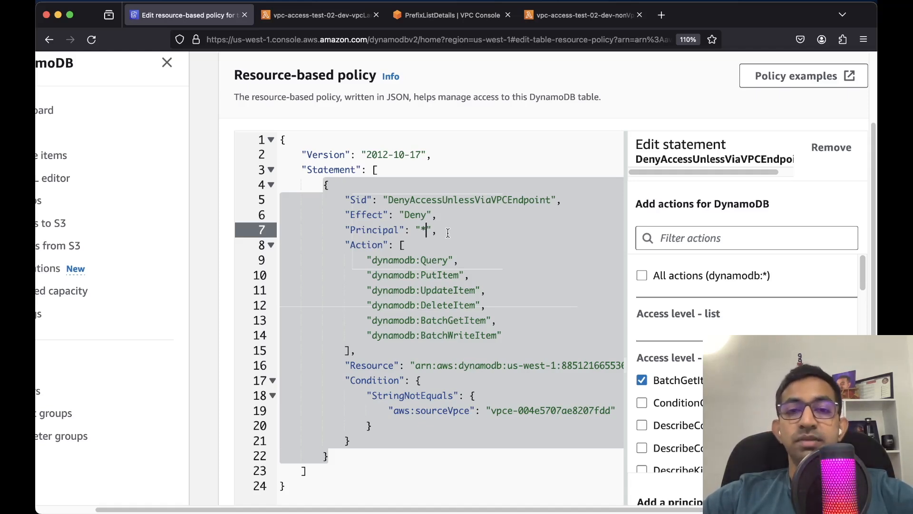
double_click(382, 232)
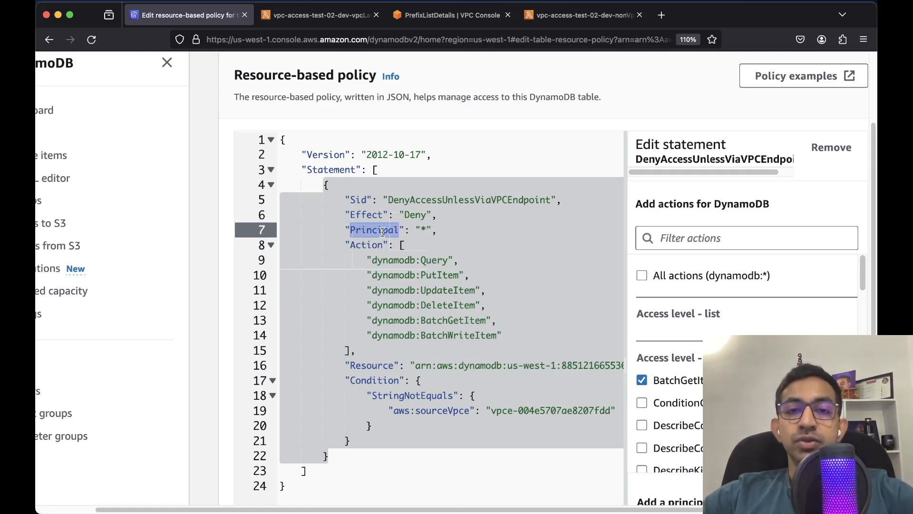
click(427, 230)
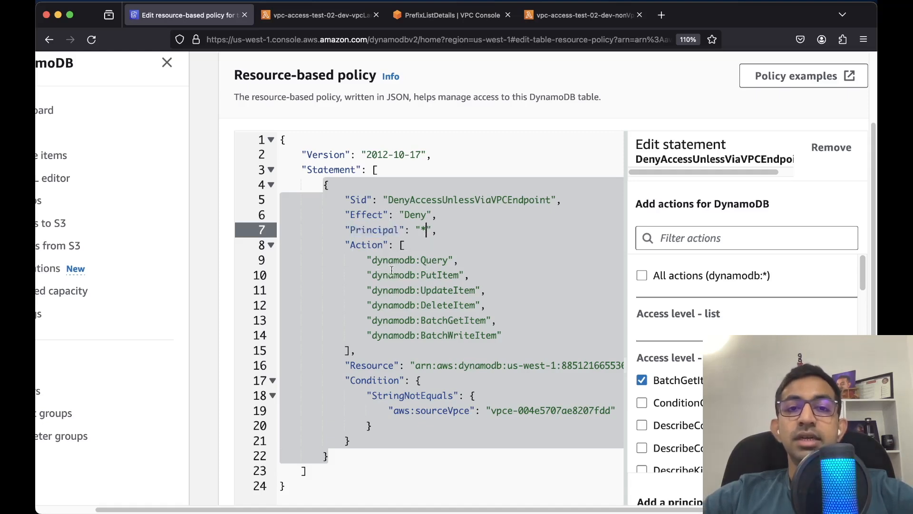
Replace Deny with Allow on line 6 and delete the Condition block on lines 17–21
double_click(419, 215)
key(BackSpace)
text(Allow)
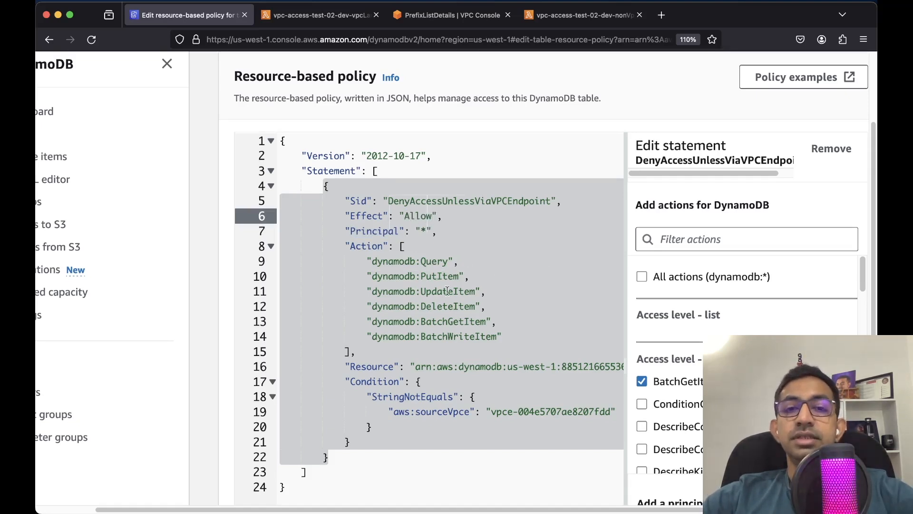
scroll(388, 386, down, 1)
scroll(387, 386, down, 2)
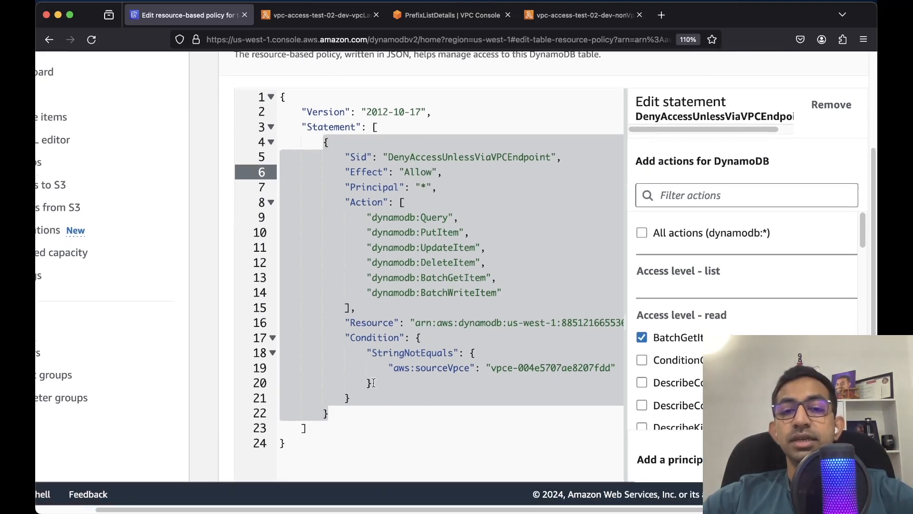
click(429, 337)
drag(354, 397, 342, 342)
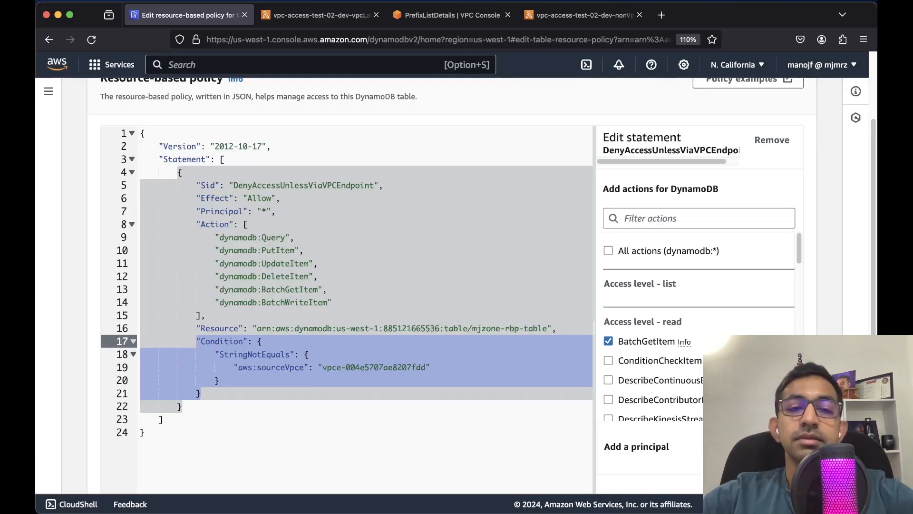
key(BackSpace)
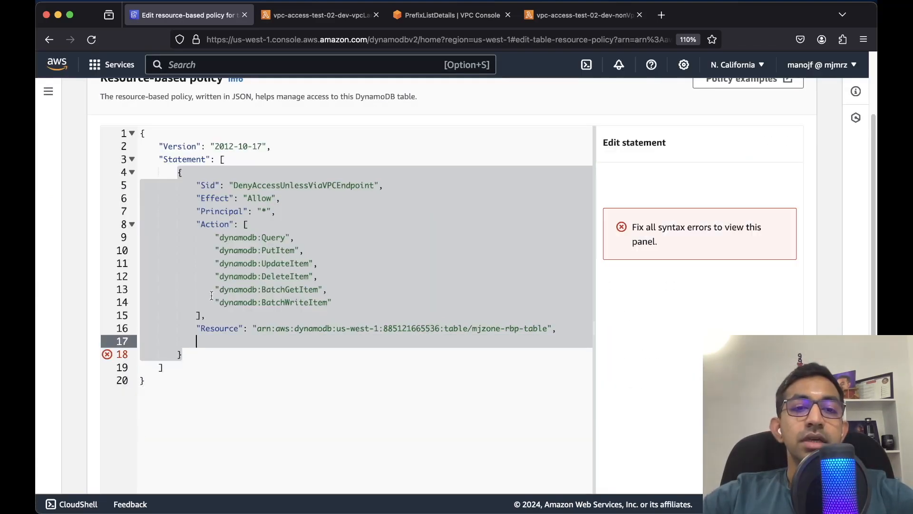
Review the Allow effect and the editor's unbounded access warning
double_click(266, 198)
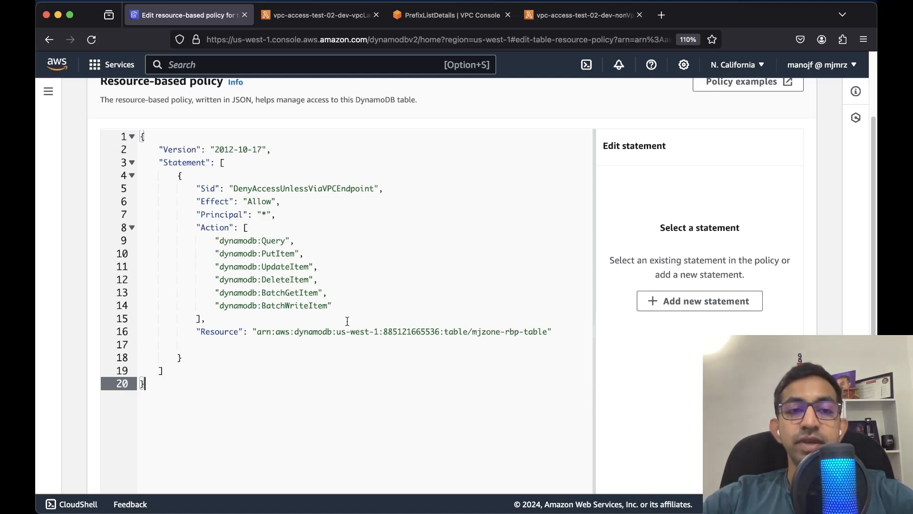
scroll(348, 321, down, 5)
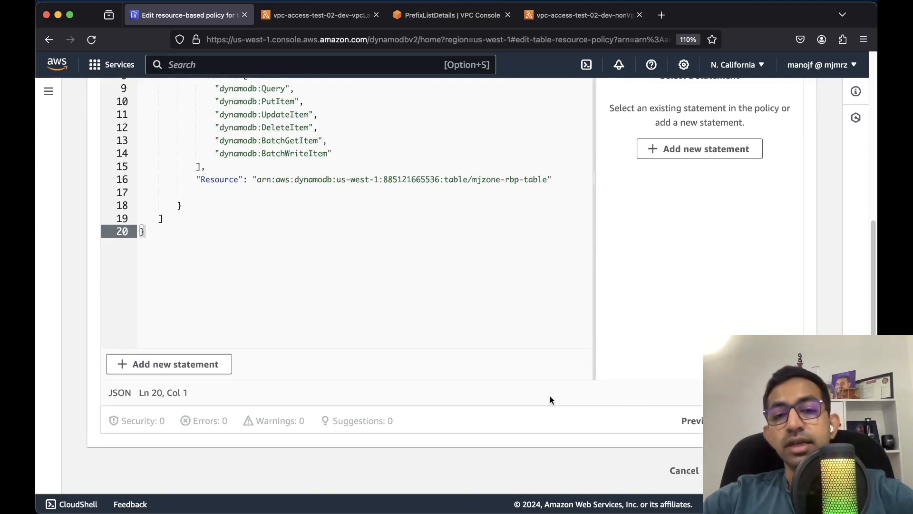
scroll(551, 396, down, 2)
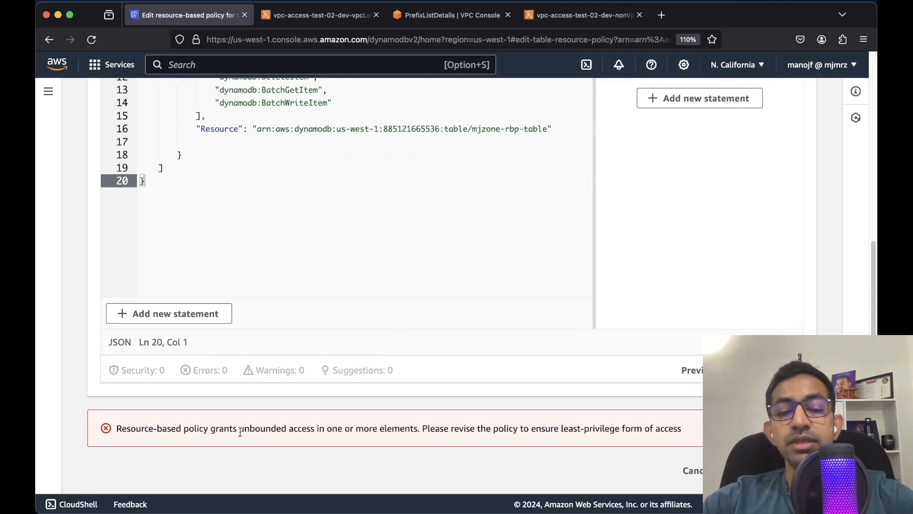
drag(240, 432, 418, 428)
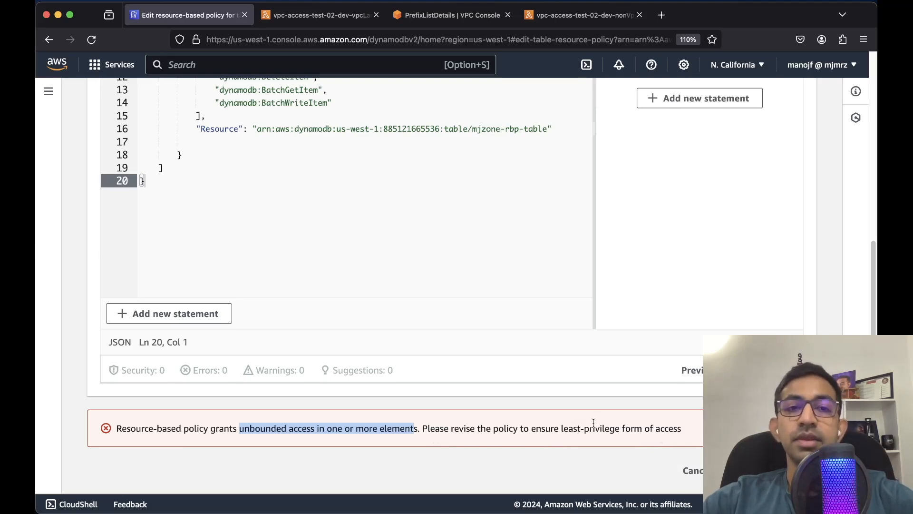
click(444, 254)
scroll(444, 255, up, 6)
scroll(443, 254, down, 1)
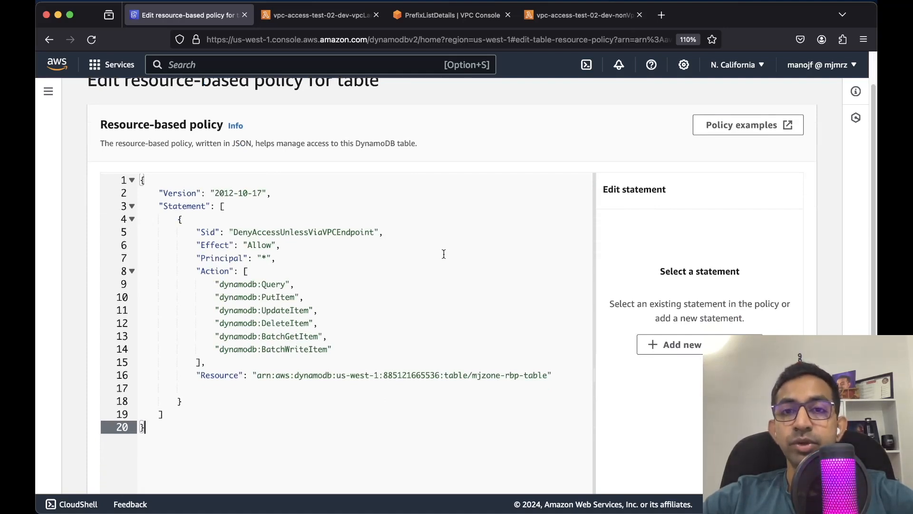
scroll(444, 254, up, 1)
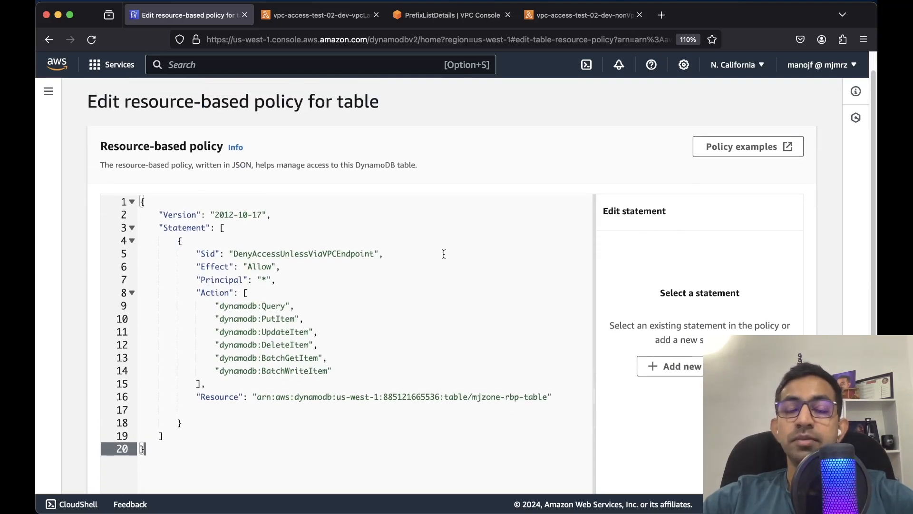